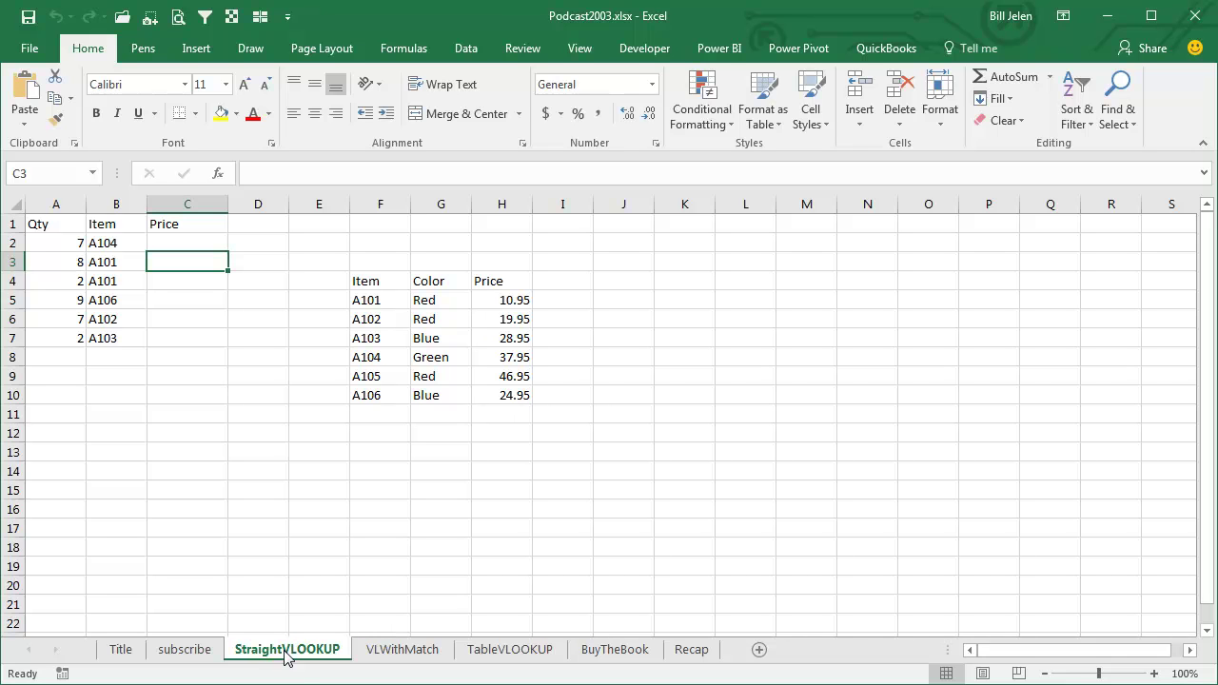
# - Move to C2, the first Price cell on the StraightVLOOKUP sheet
pyautogui.press('Up')
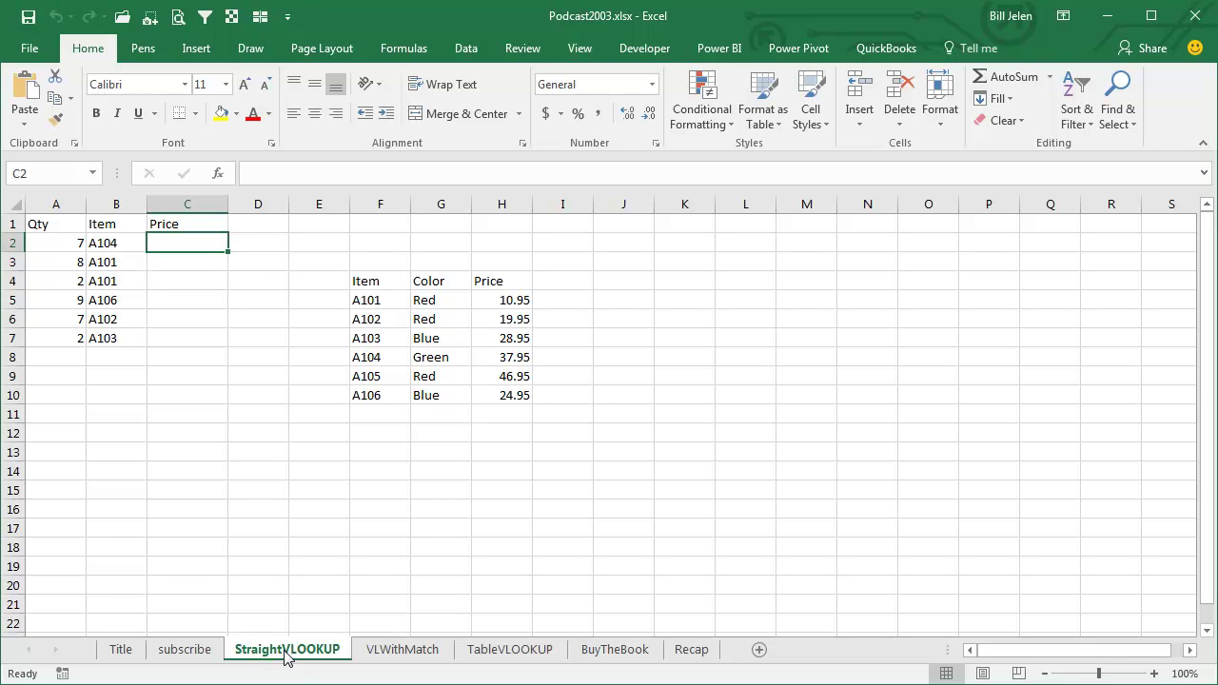
# - Start a VLOOKUP in C2 that looks up B2 in the absolute range $F$5:$H$10
pyautogui.write('=vl')
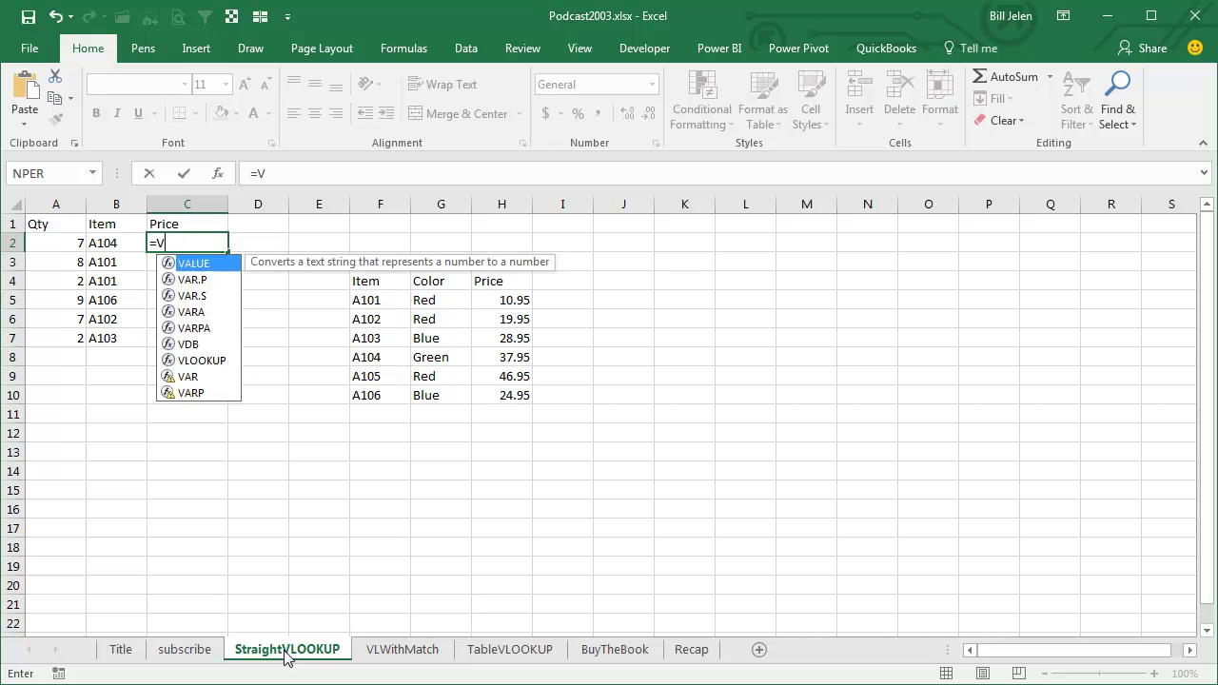
pyautogui.press('Tab')
pyautogui.press('Left')
pyautogui.write(',')
pyautogui.press('Down')
pyautogui.press('Down')
pyautogui.press('Right')
pyautogui.press('Down')
pyautogui.press('Down')
pyautogui.press('Right')
pyautogui.press('Right')
pyautogui.press('Up')
pyautogui.hotkey('ctrl', 'shift', 'Right')
pyautogui.hotkey('ctrl', 'shift', 'Down')
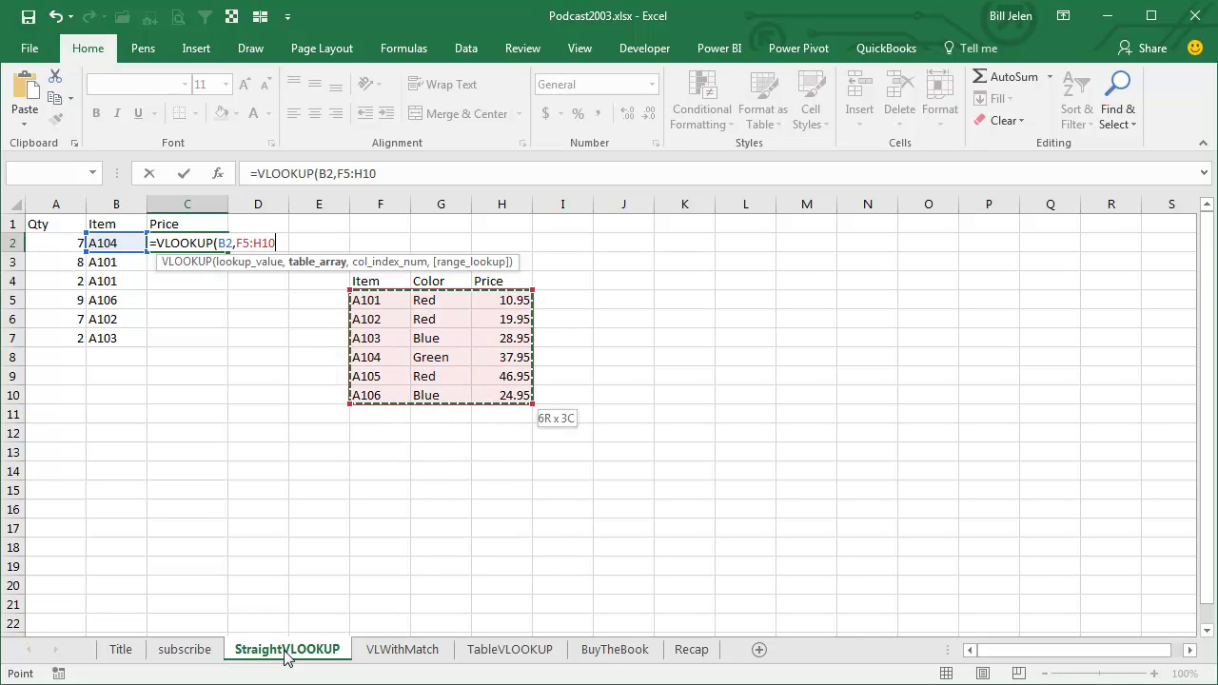
pyautogui.press('F4')
# - Finish it with column 3 and FALSE, then fill the formula down to C7
pyautogui.write(',3,')
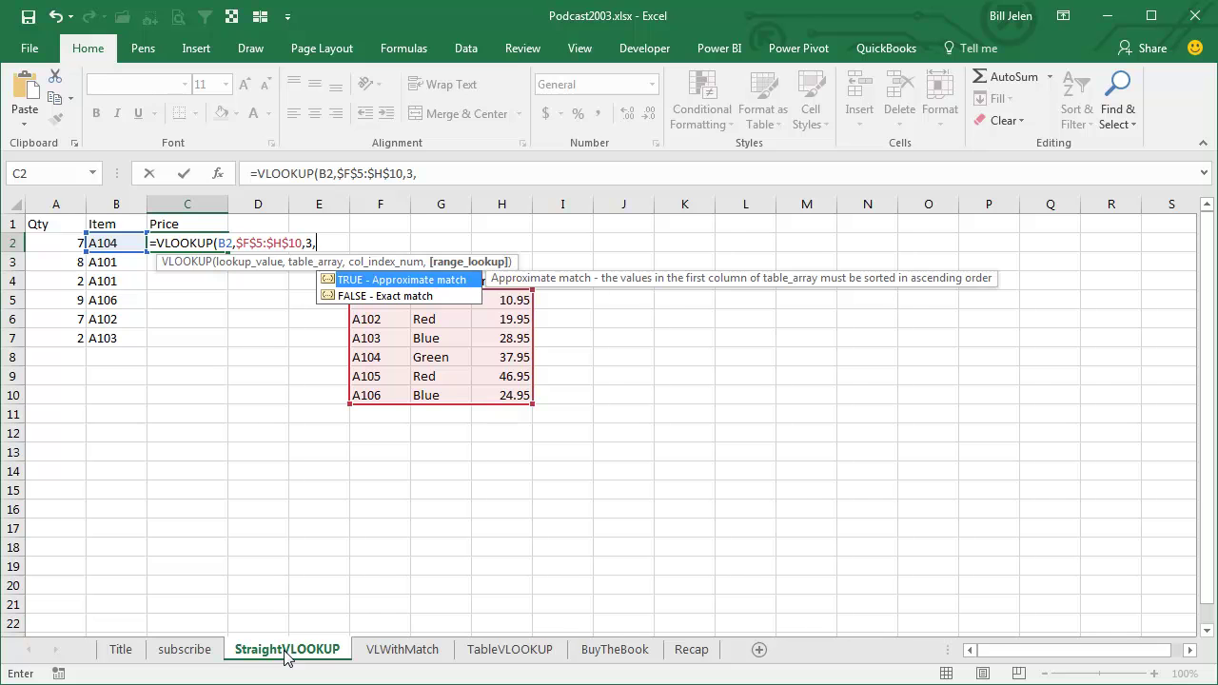
pyautogui.press('Down')
pyautogui.press('Tab')
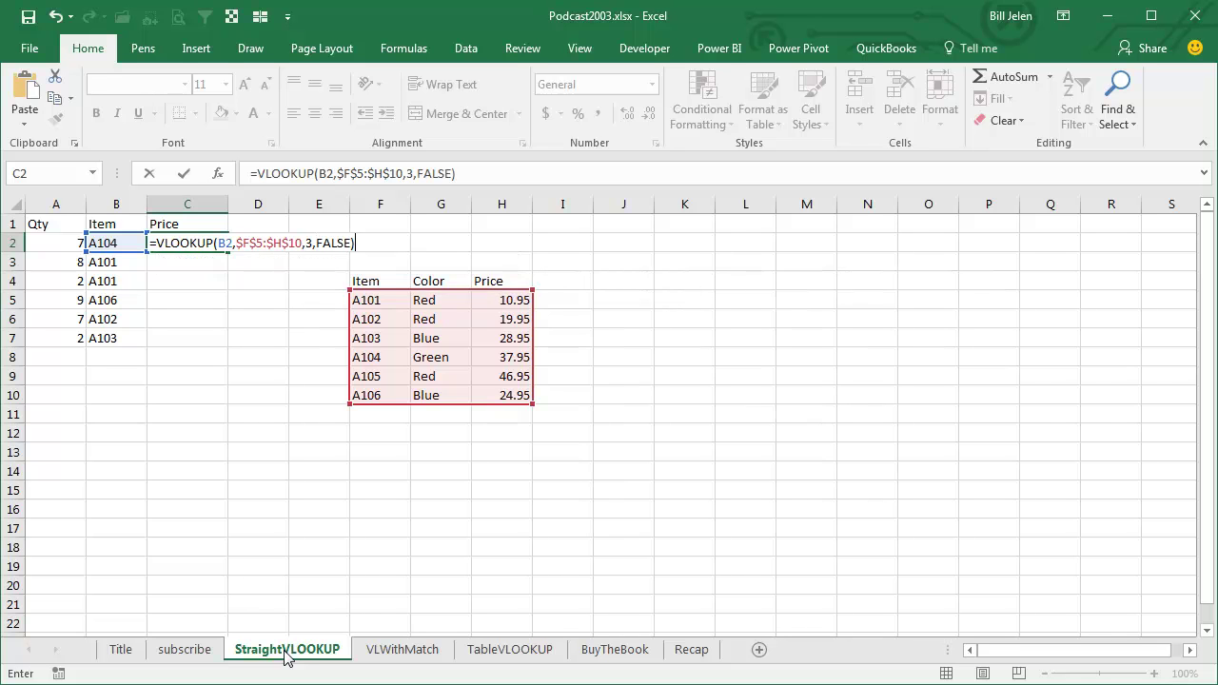
pyautogui.hotkey('ctrl', 'Return')
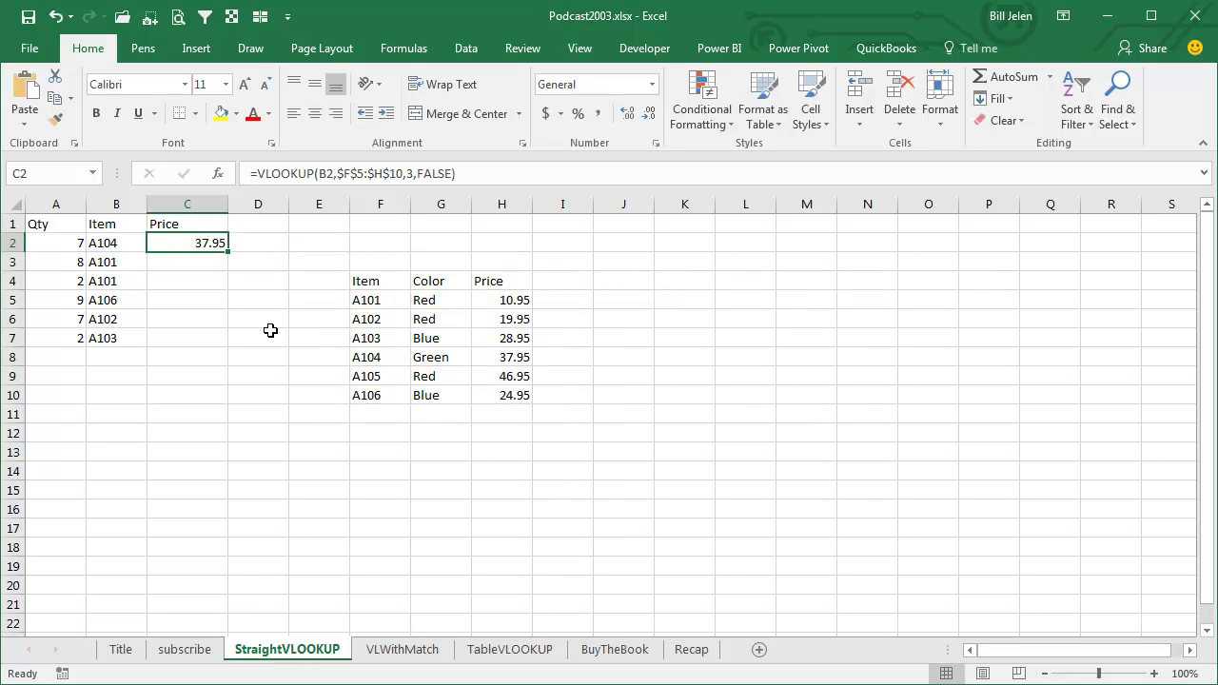
pyautogui.doubleClick(228, 257)
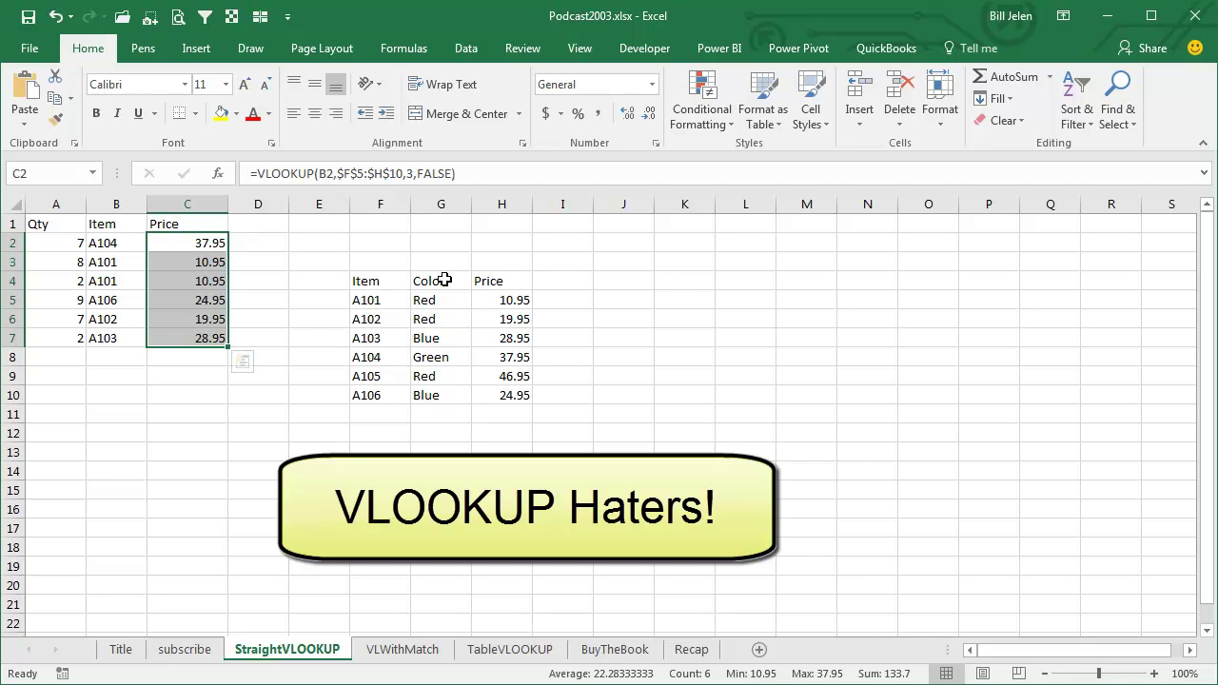
pyautogui.click(204, 244)
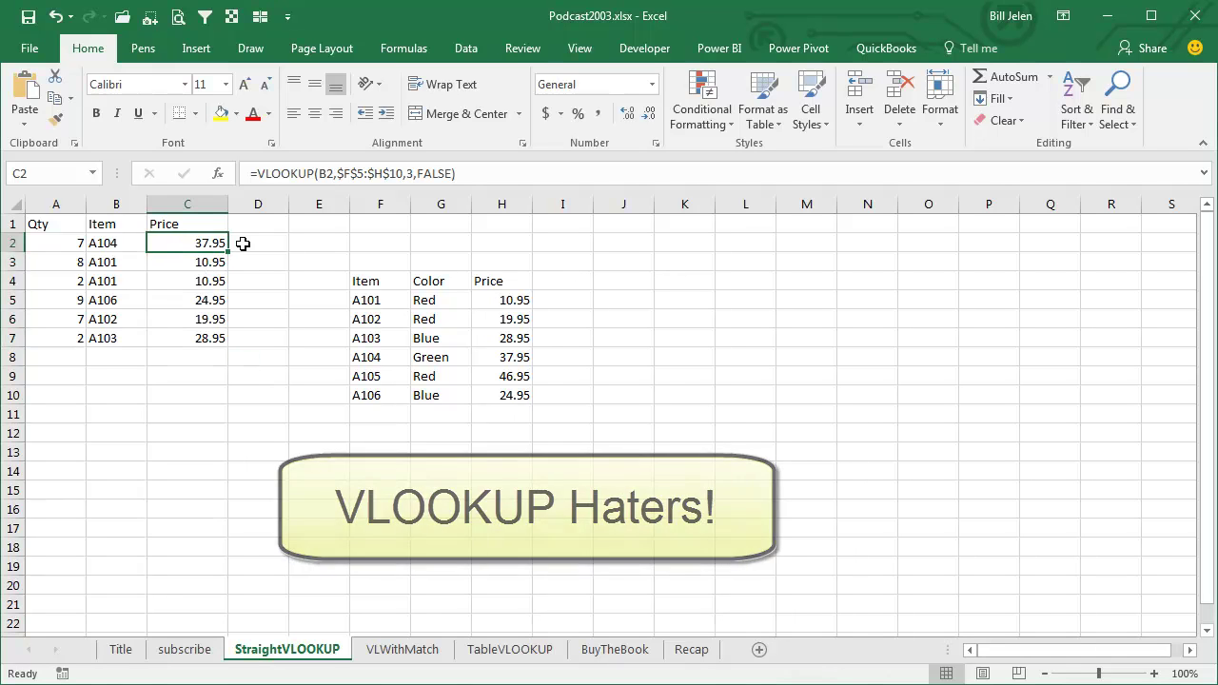
pyautogui.press('F2')
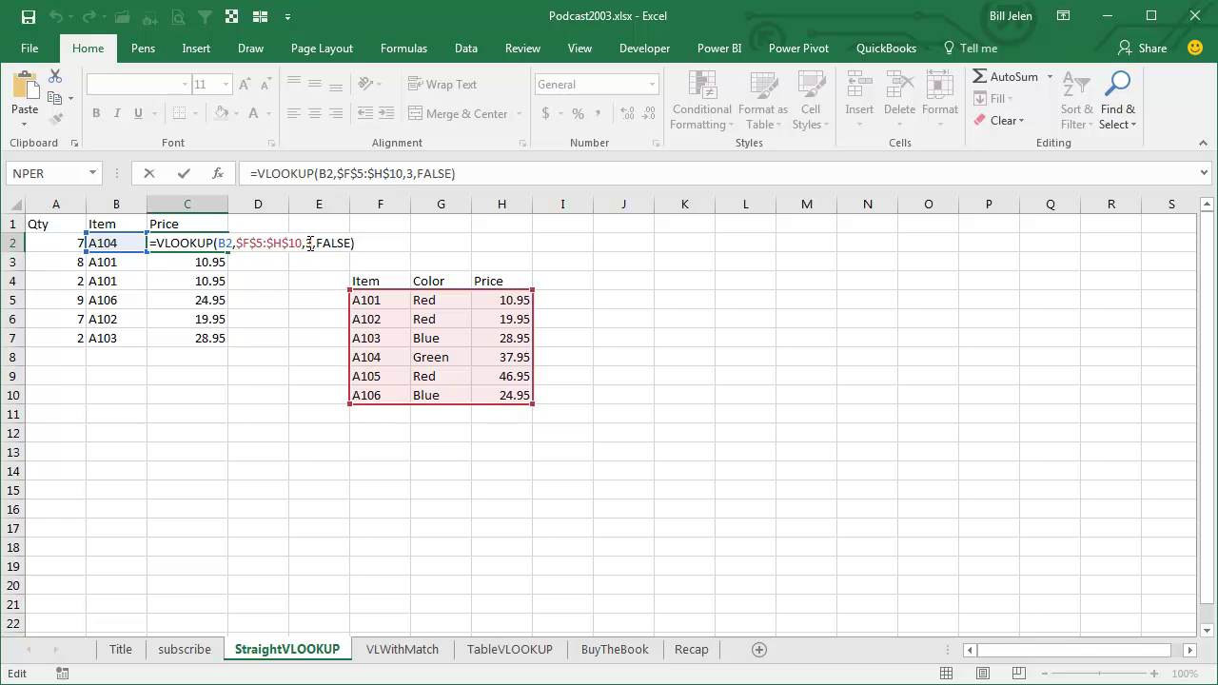
pyautogui.press('Escape')
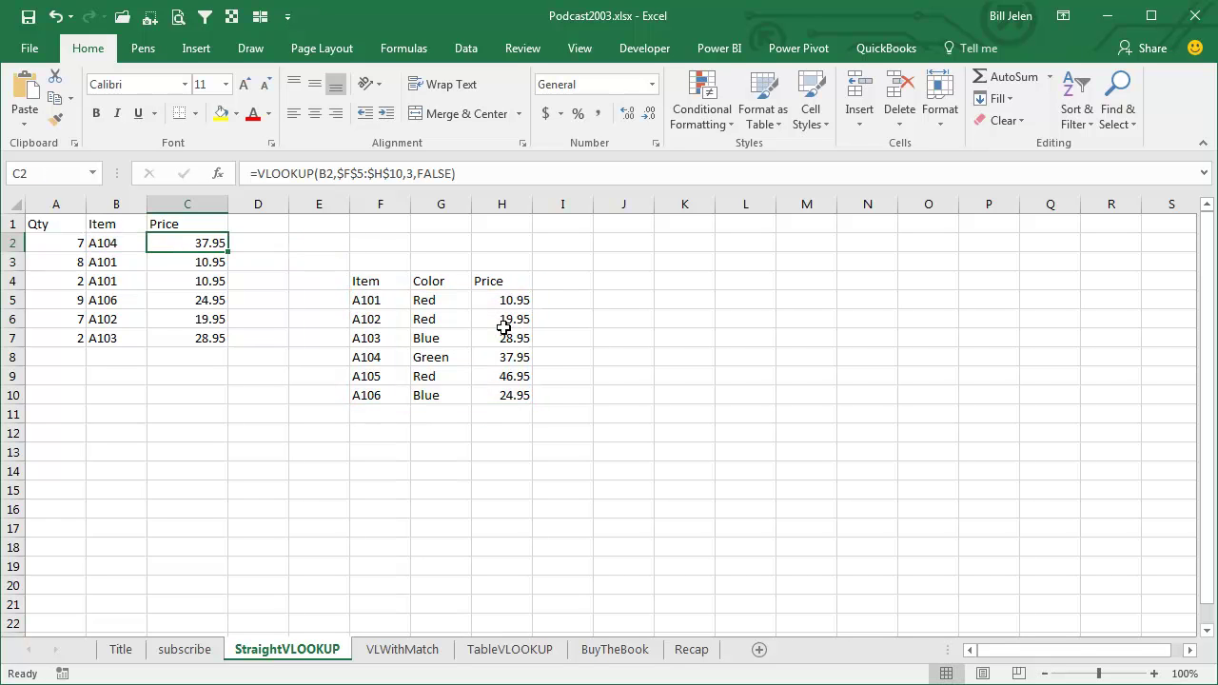
# - Insert a new column G headed Size into the lookup table, undoing and redoing it once
pyautogui.click(430, 278)
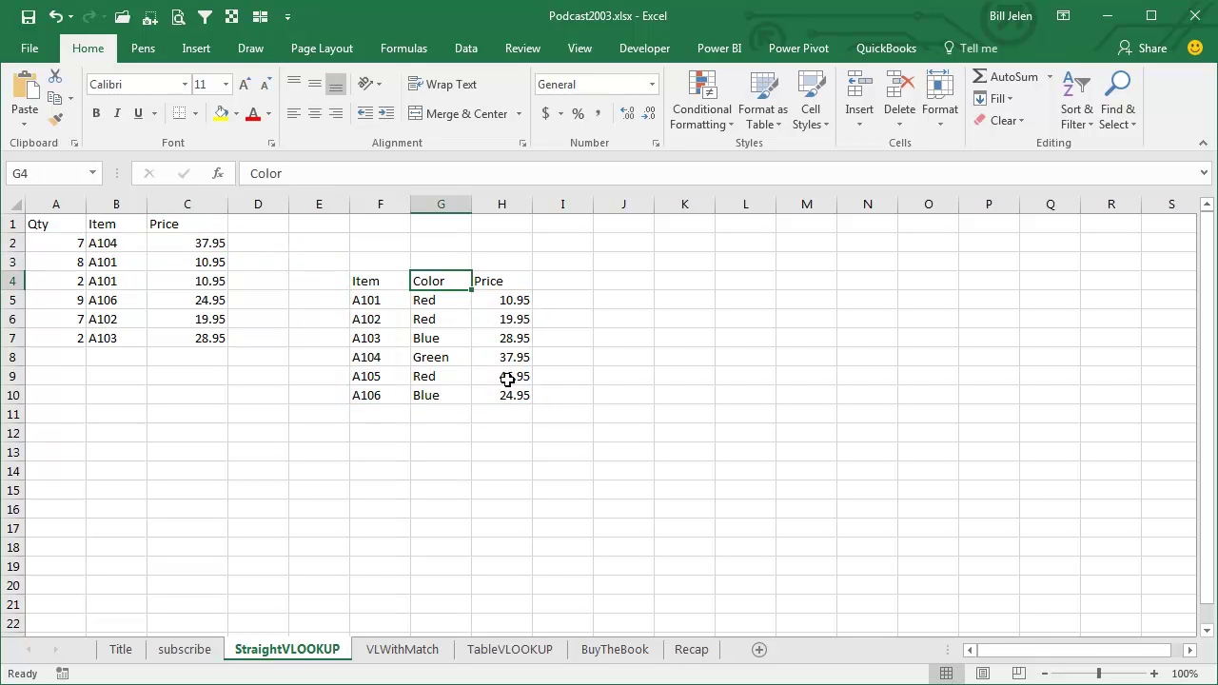
pyautogui.hotkey('alt', 'i')
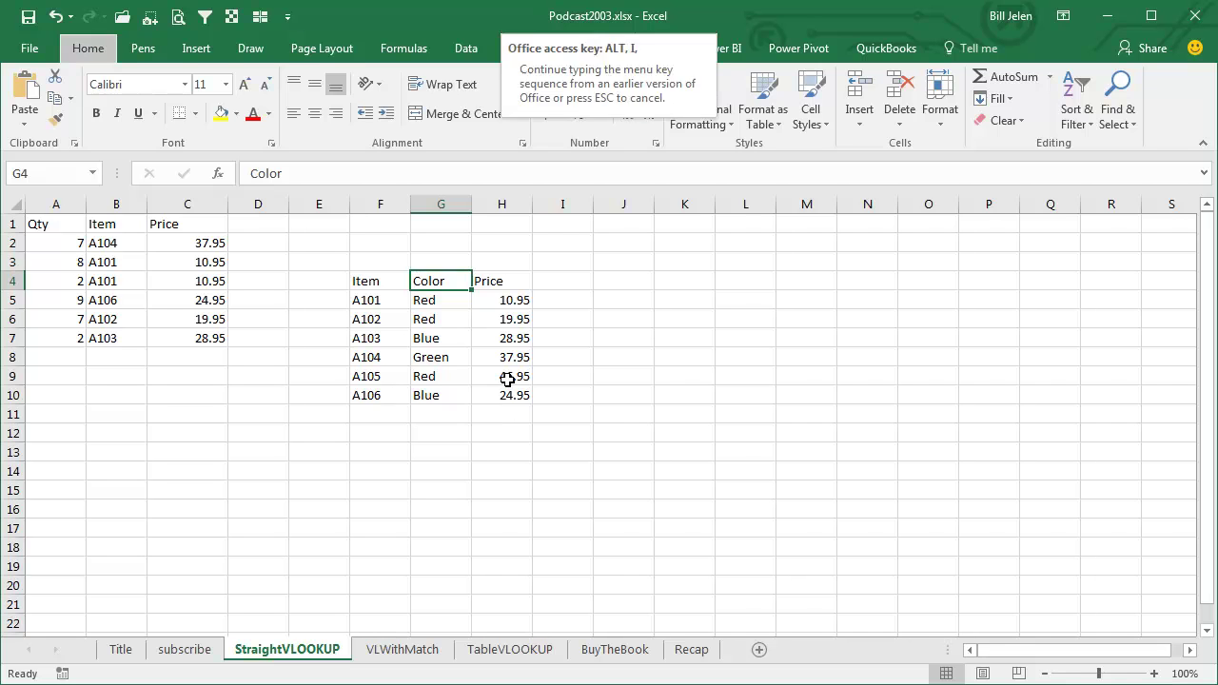
pyautogui.write('c')
pyautogui.write('Size')
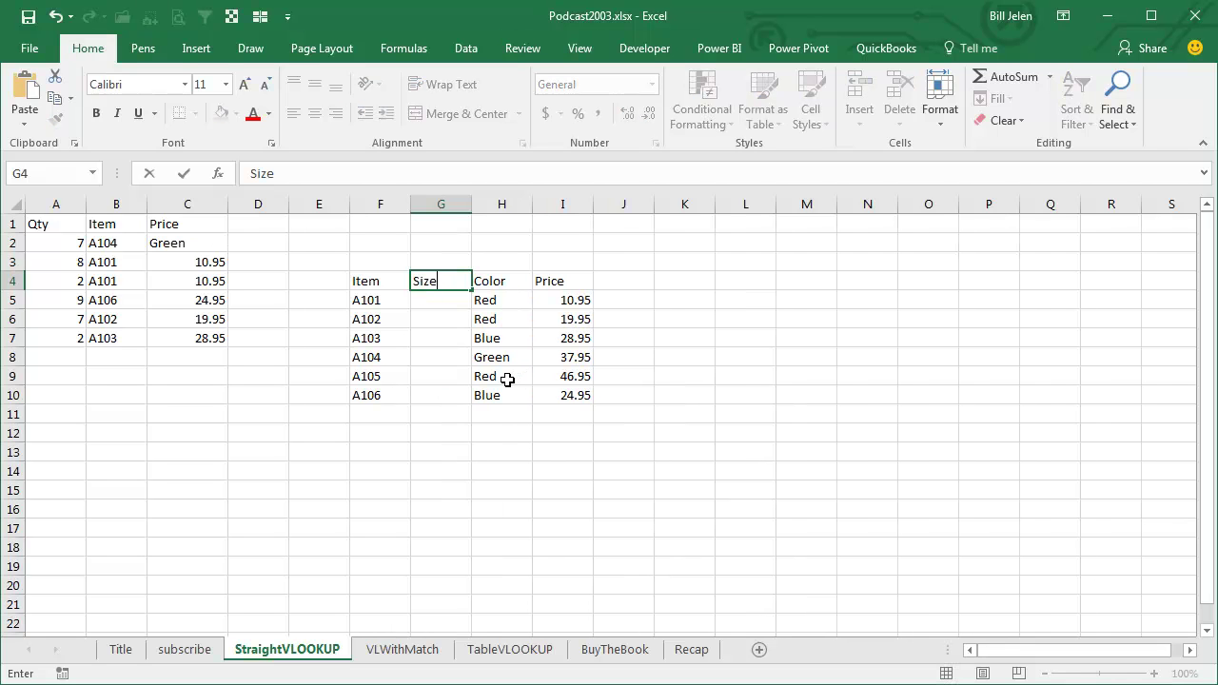
pyautogui.press('Return')
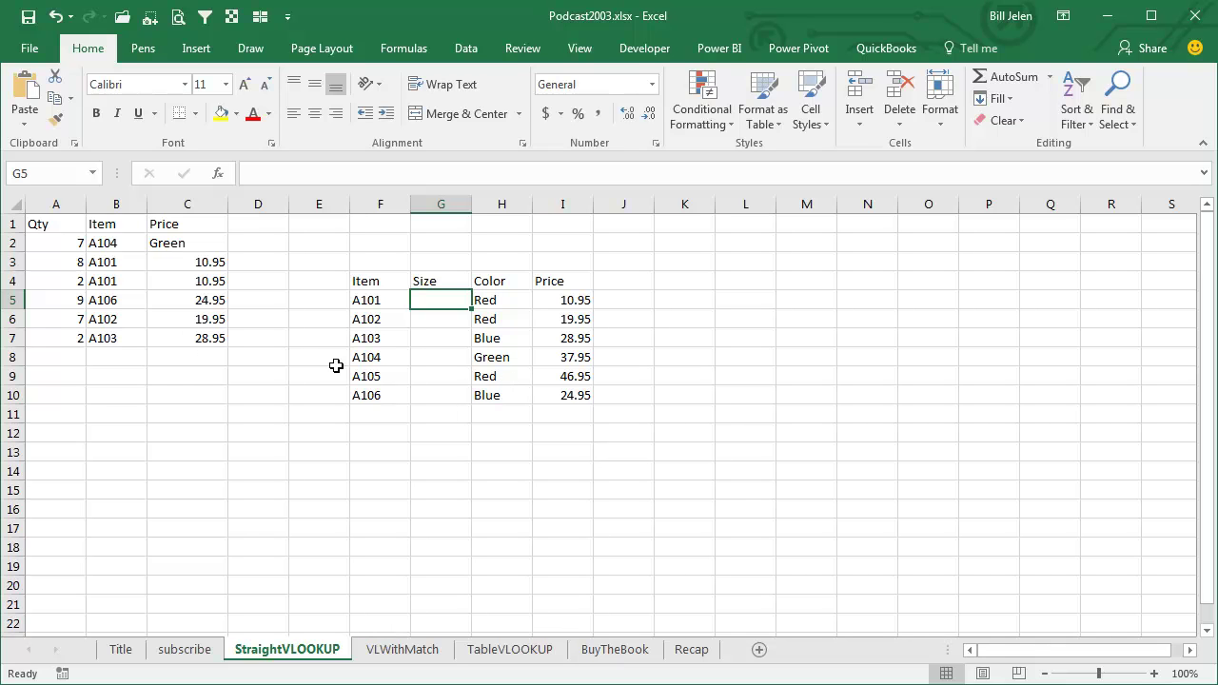
pyautogui.hotkey('ctrl', 'z')
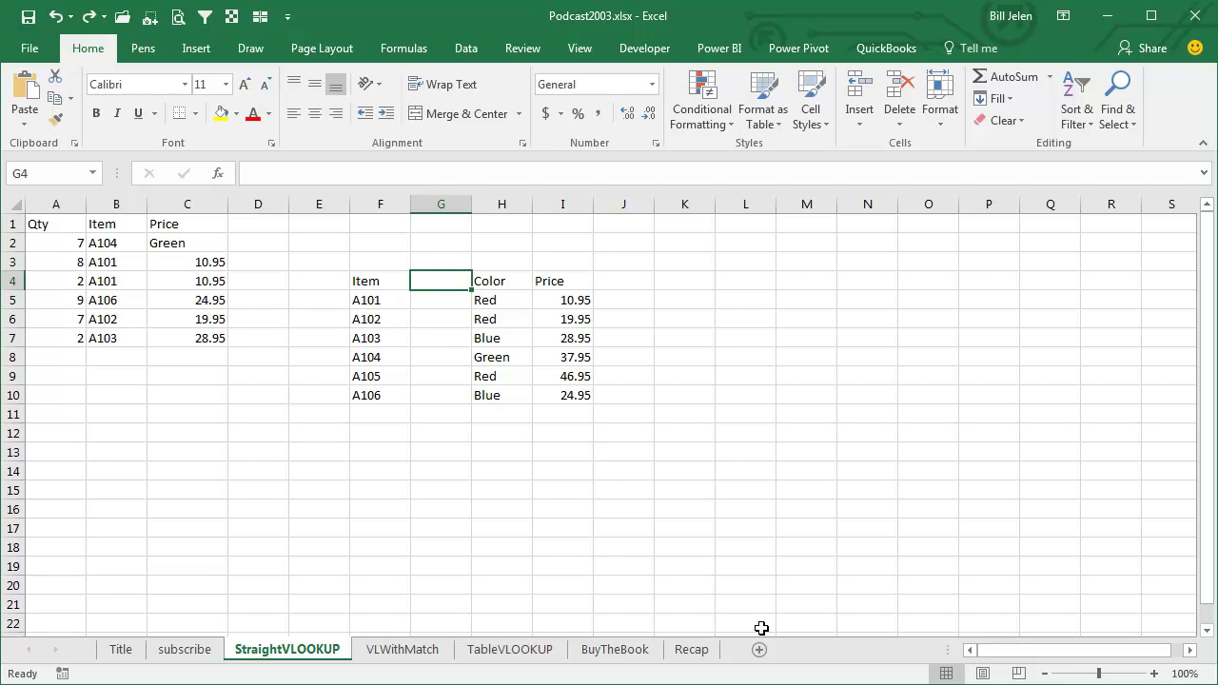
pyautogui.hotkey('ctrl', 'z')
pyautogui.hotkey('ctrl', 'y')
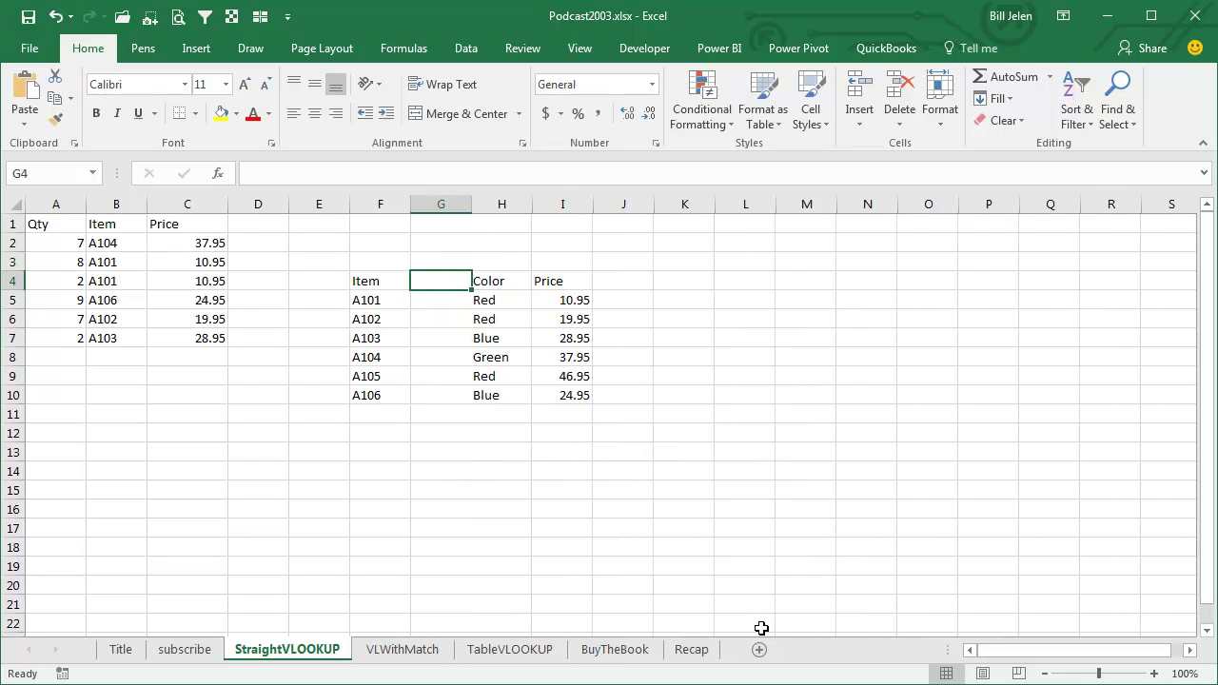
pyautogui.write('Size')
pyautogui.press('Return')
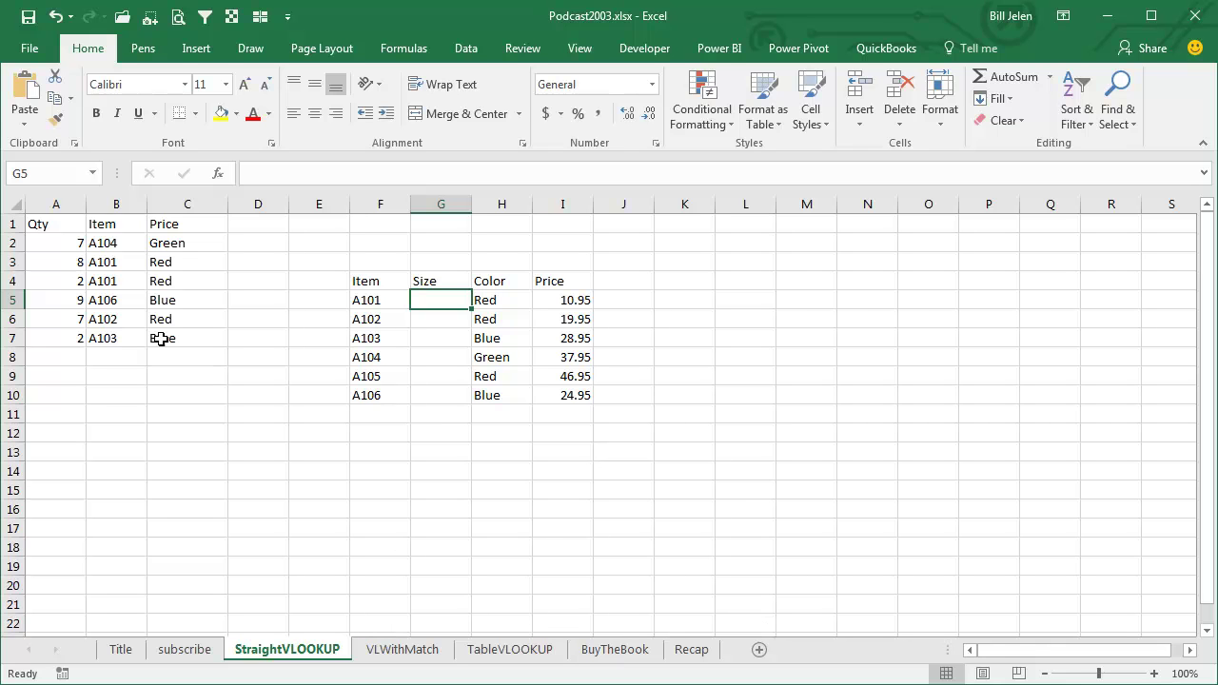
# - Inspect C2's unchanged VLOOKUP range, now returning colours, then go to the VLWithMatch sheet
pyautogui.click(173, 244)
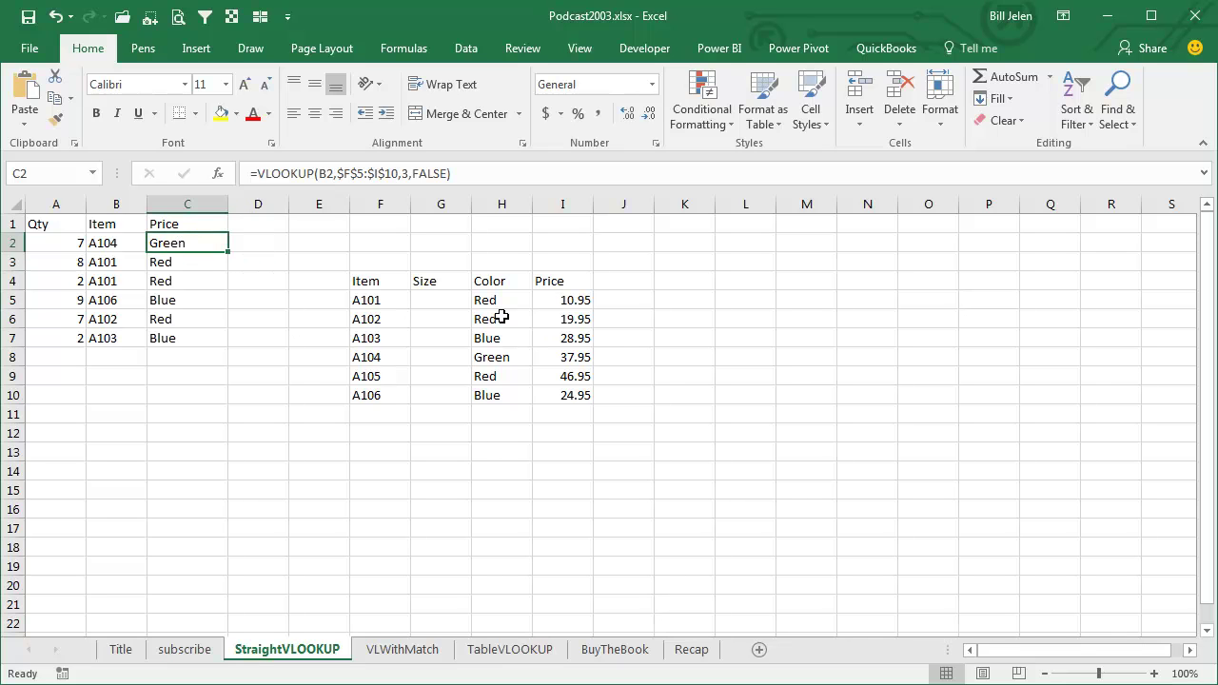
pyautogui.press('F2')
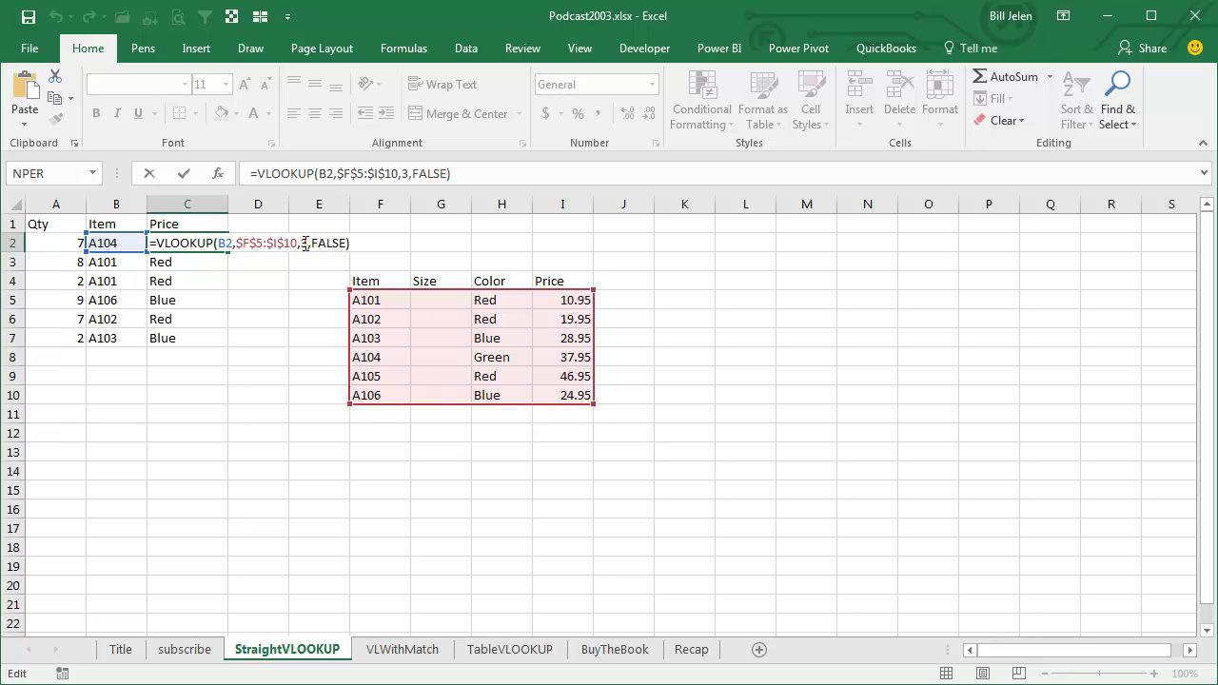
pyautogui.press('Escape')
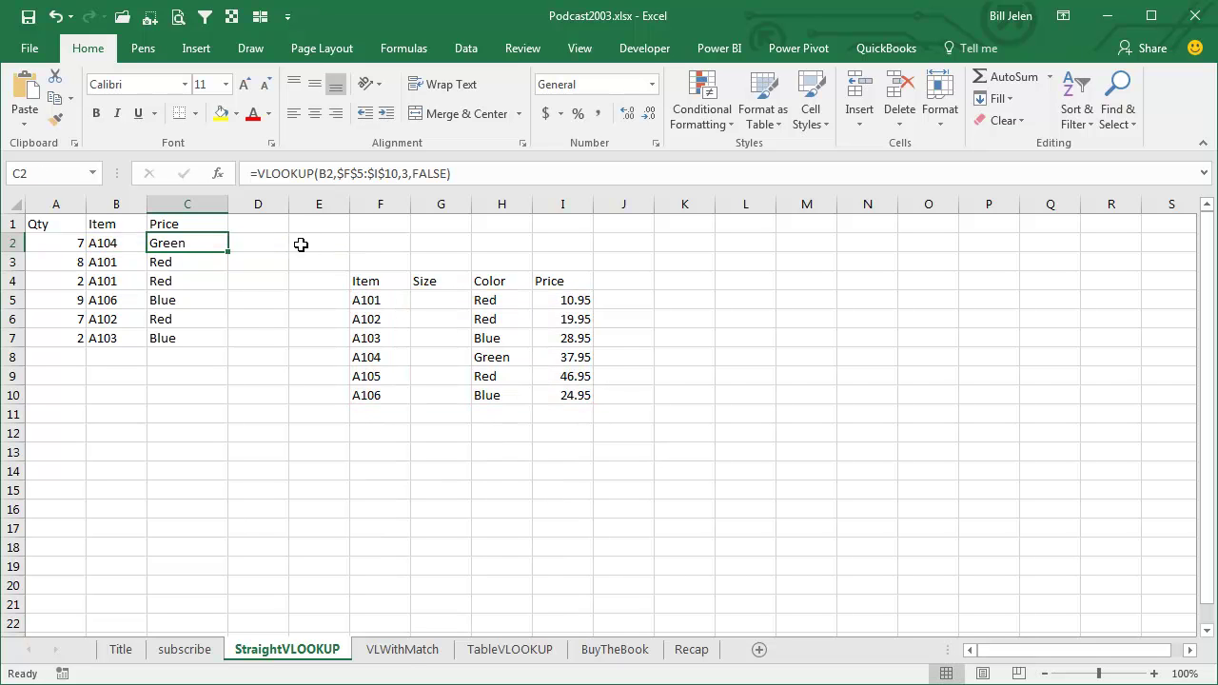
pyautogui.click(405, 650)
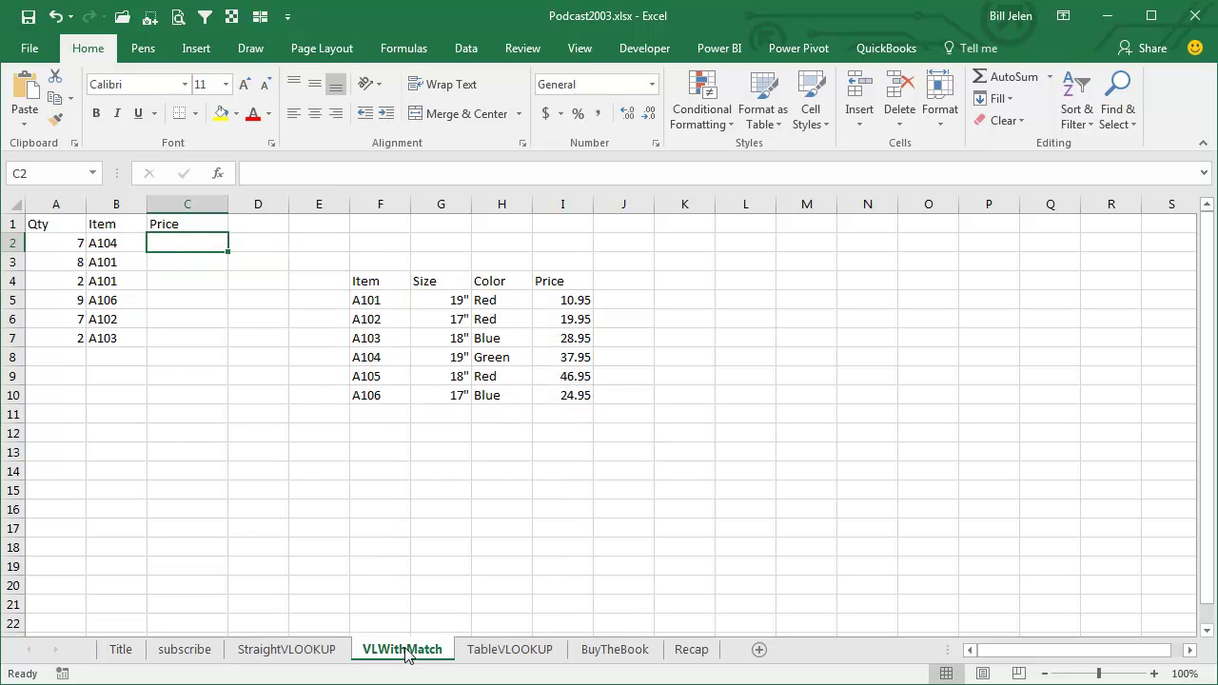
pyautogui.write('=match(')
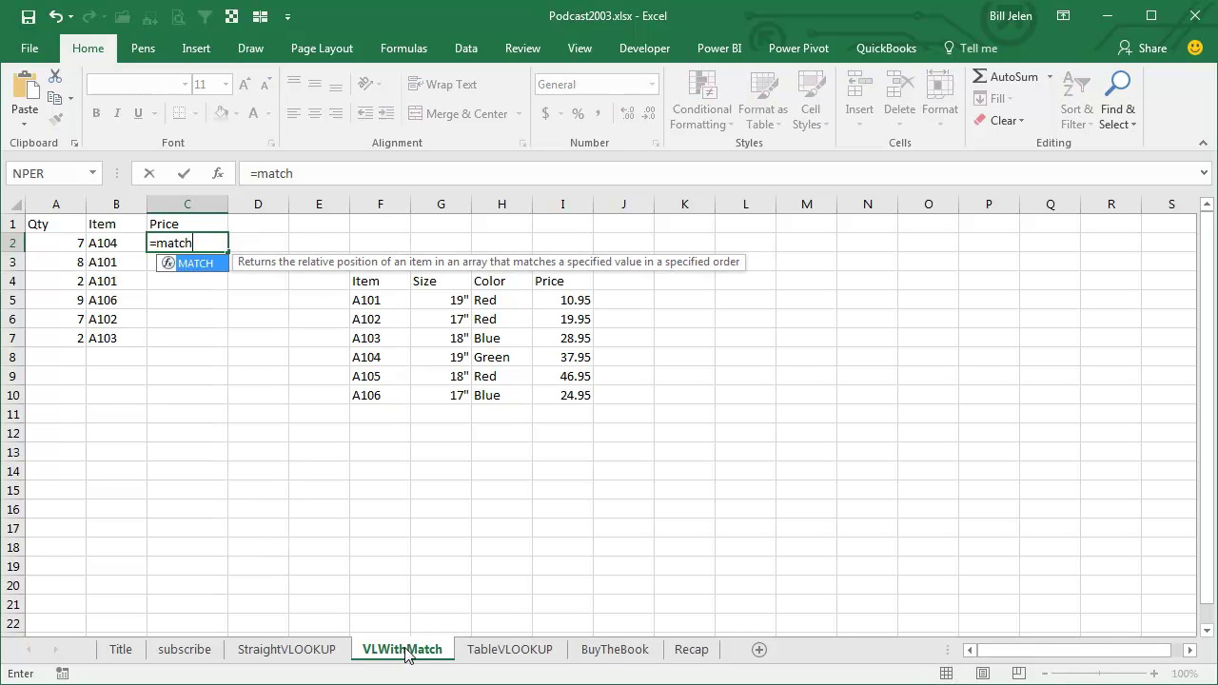
pyautogui.press('Up')
pyautogui.write(',')
pyautogui.press('Down')
pyautogui.press('Down')
pyautogui.press('Right')
pyautogui.press('Right')
pyautogui.press('Right')
pyautogui.hotkey('shift', 'Right')
pyautogui.hotkey('shift', 'Right')
pyautogui.hotkey('shift', 'Right')
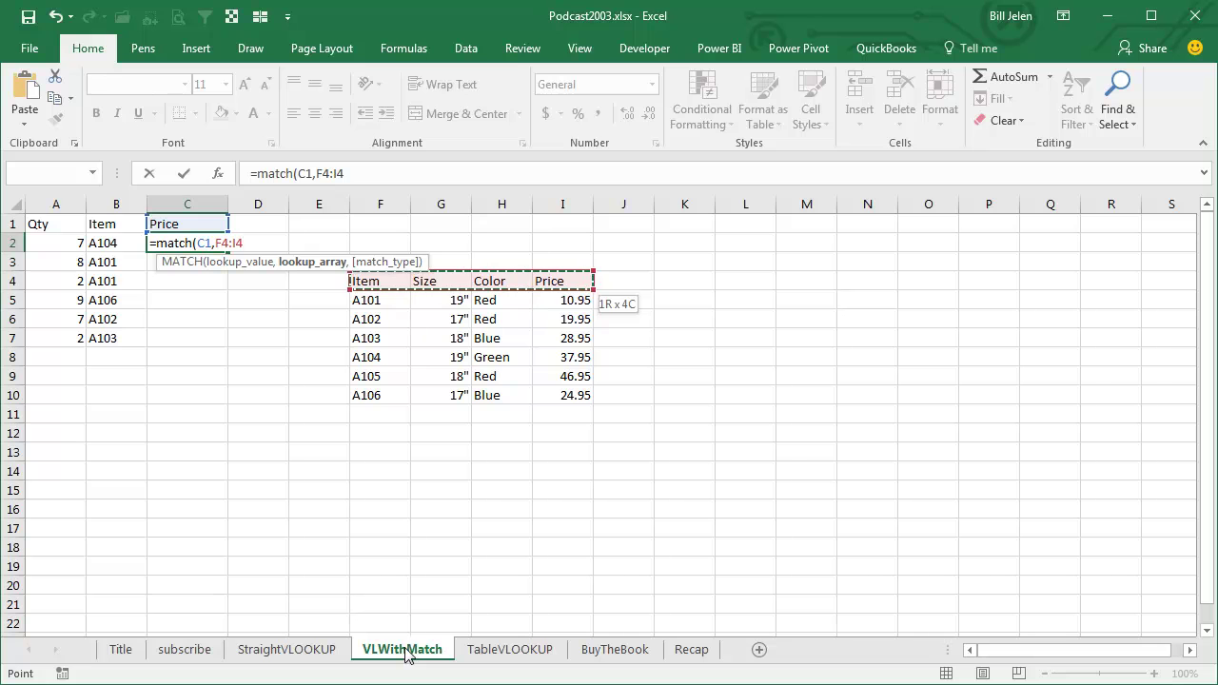
pyautogui.press('F4')
pyautogui.write(',0)')
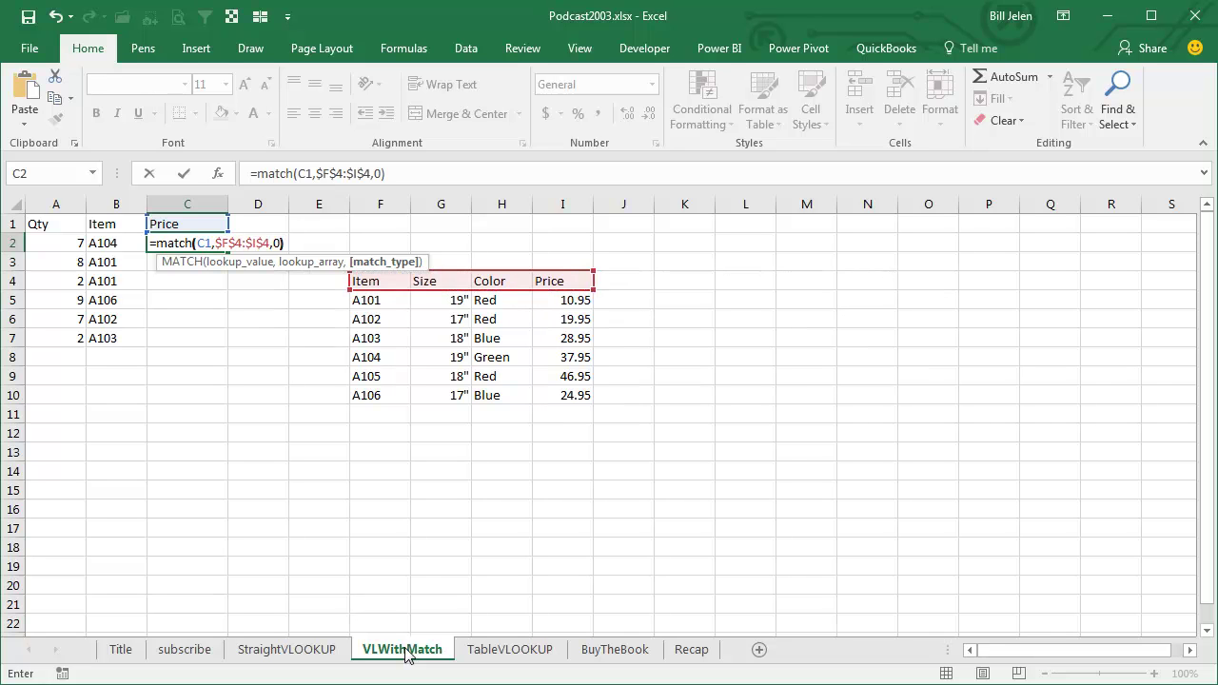
pyautogui.press('Return')
pyautogui.press('Up')
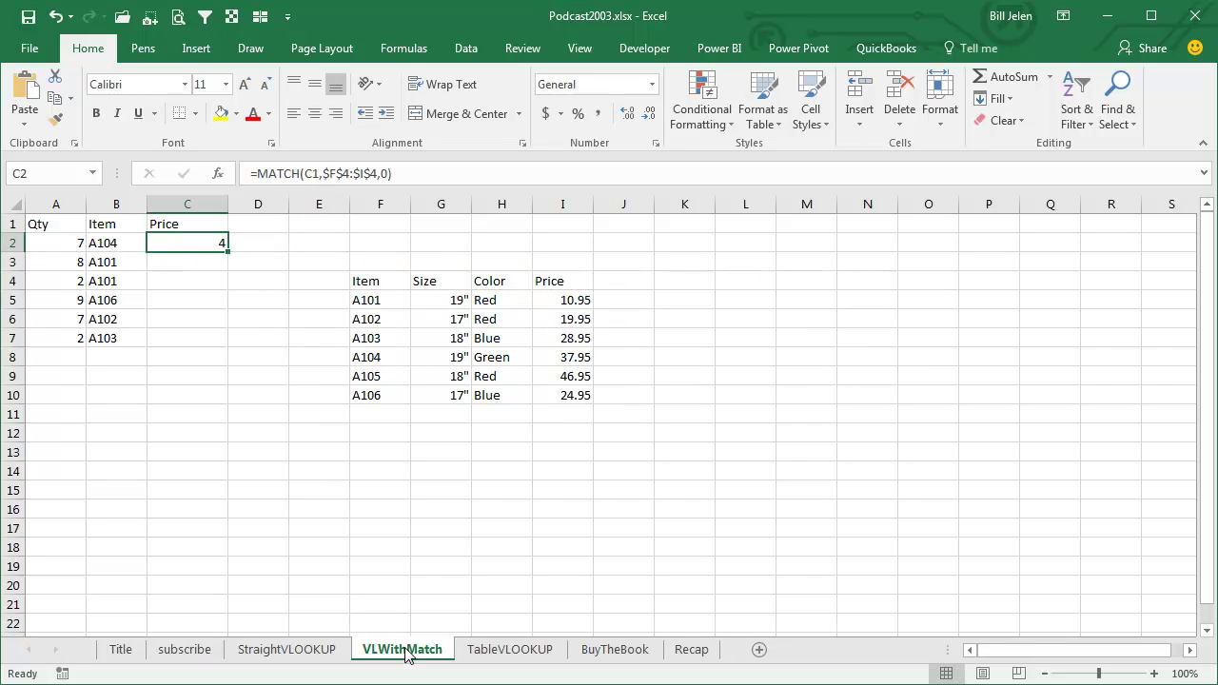
pyautogui.press('Delete')
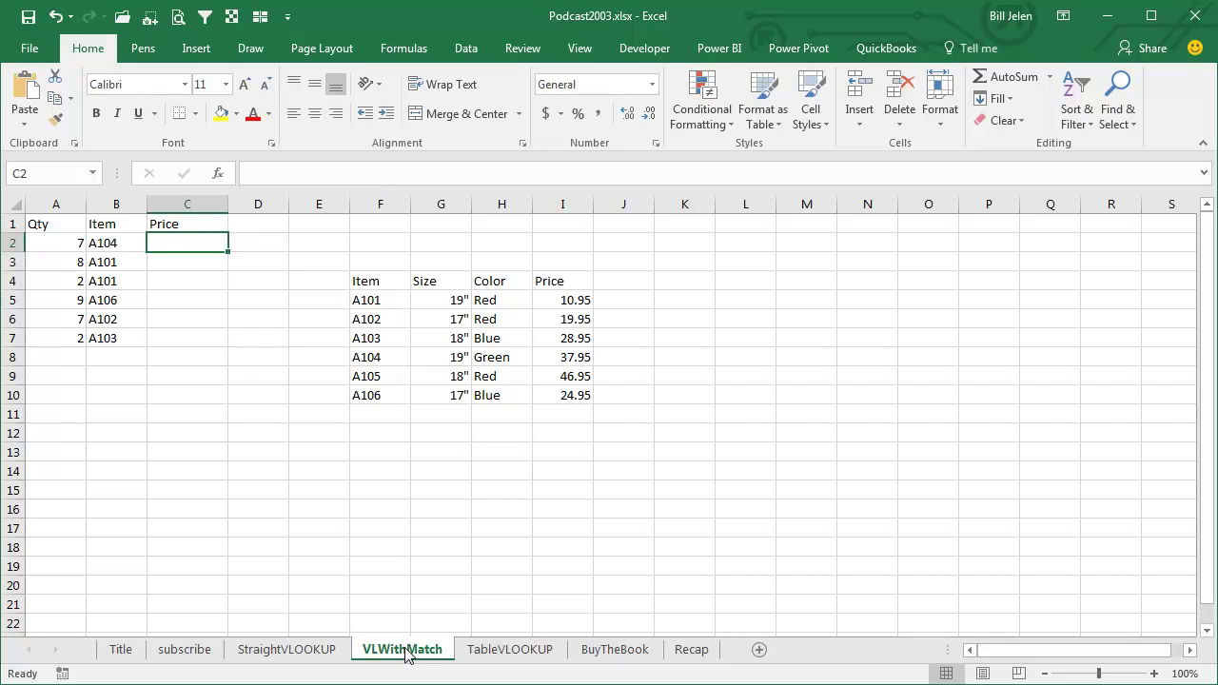
# - Start a VLOOKUP in C2 on B2 with the absolute table range $F$5:$I$10
pyautogui.write('=vl')
pyautogui.press('Tab')
pyautogui.press('Left')
pyautogui.write(',')
pyautogui.press('Down')
pyautogui.press('Down')
pyautogui.press('Down')
pyautogui.press('Right')
pyautogui.press('Right')
pyautogui.press('Right')
pyautogui.hotkey('ctrl', 'shift', 'Down')
pyautogui.hotkey('ctrl', 'shift', 'Right')
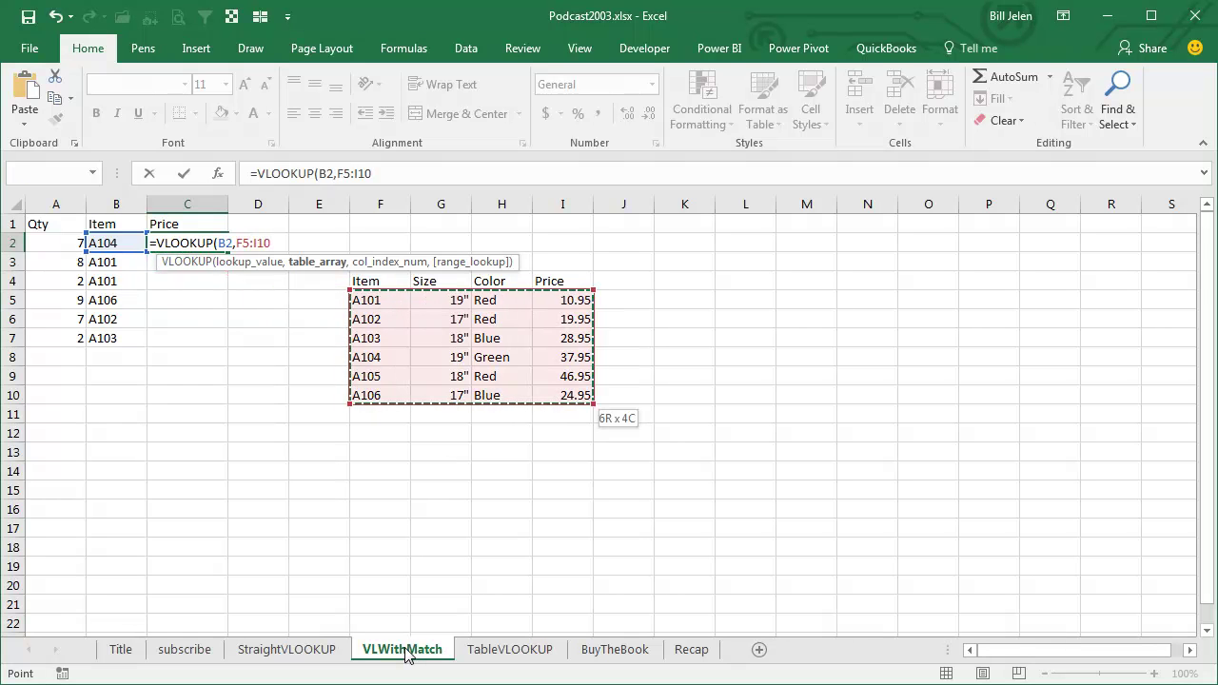
pyautogui.press('F4')
# - Add a MATCH column index that looks up the Price heading as C$1
pyautogui.write(',')
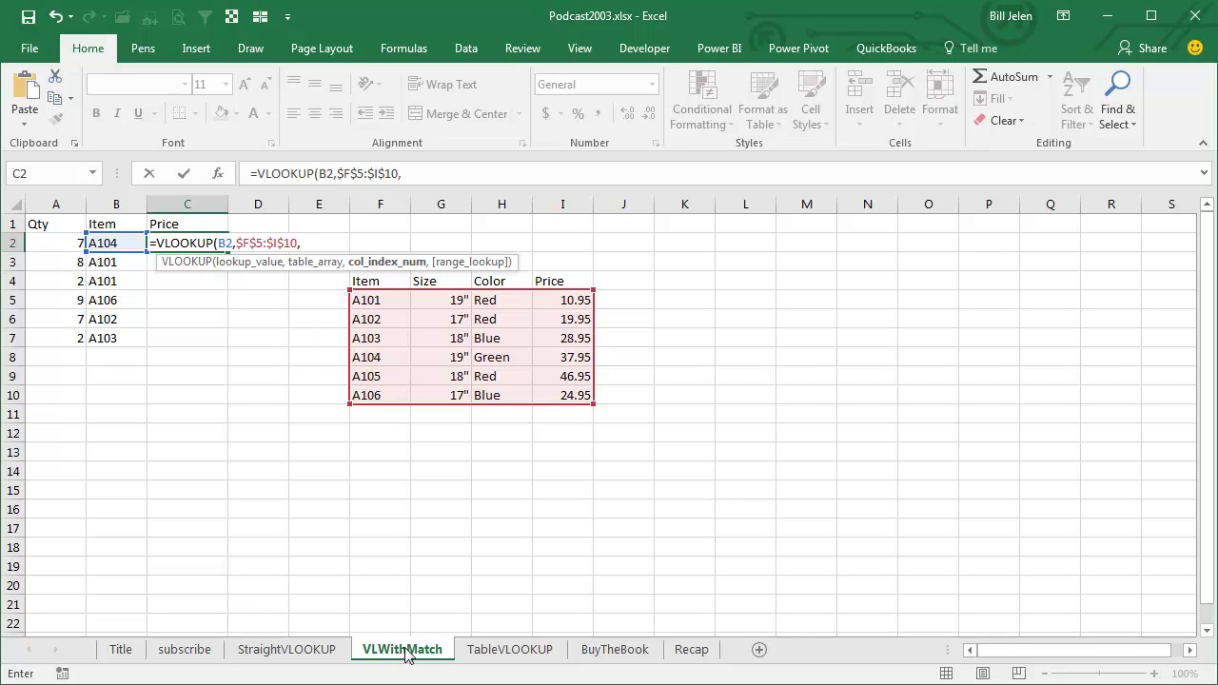
pyautogui.write('MATCH(')
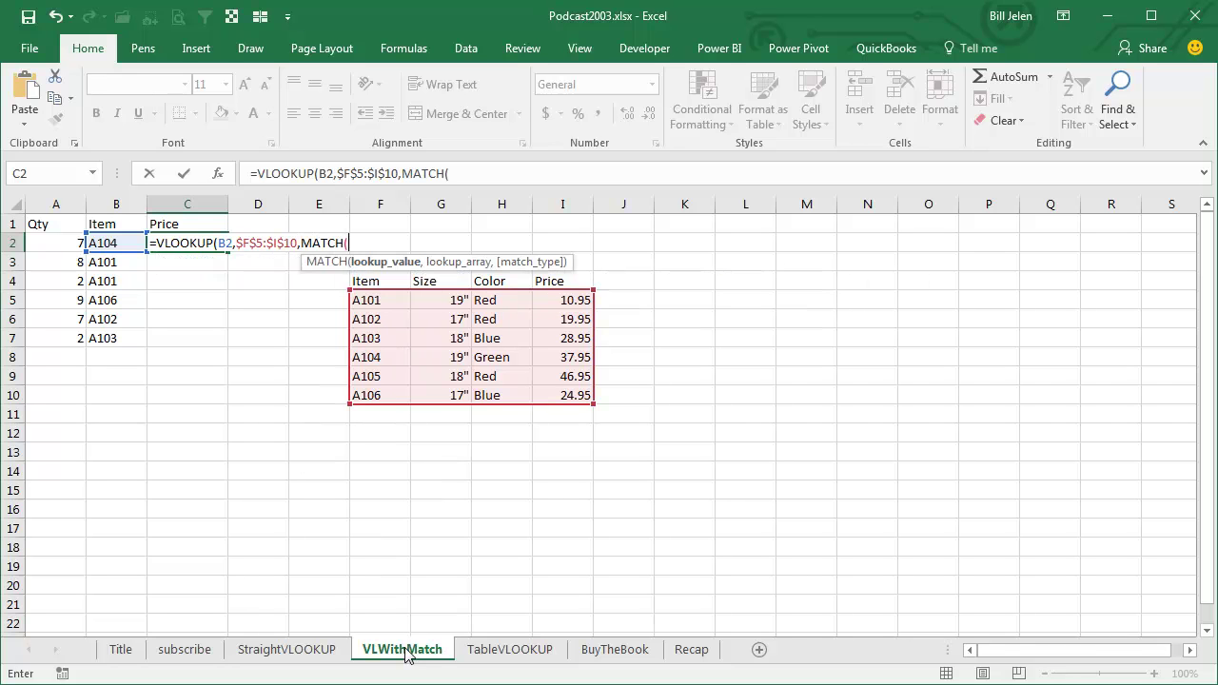
pyautogui.press('Up')
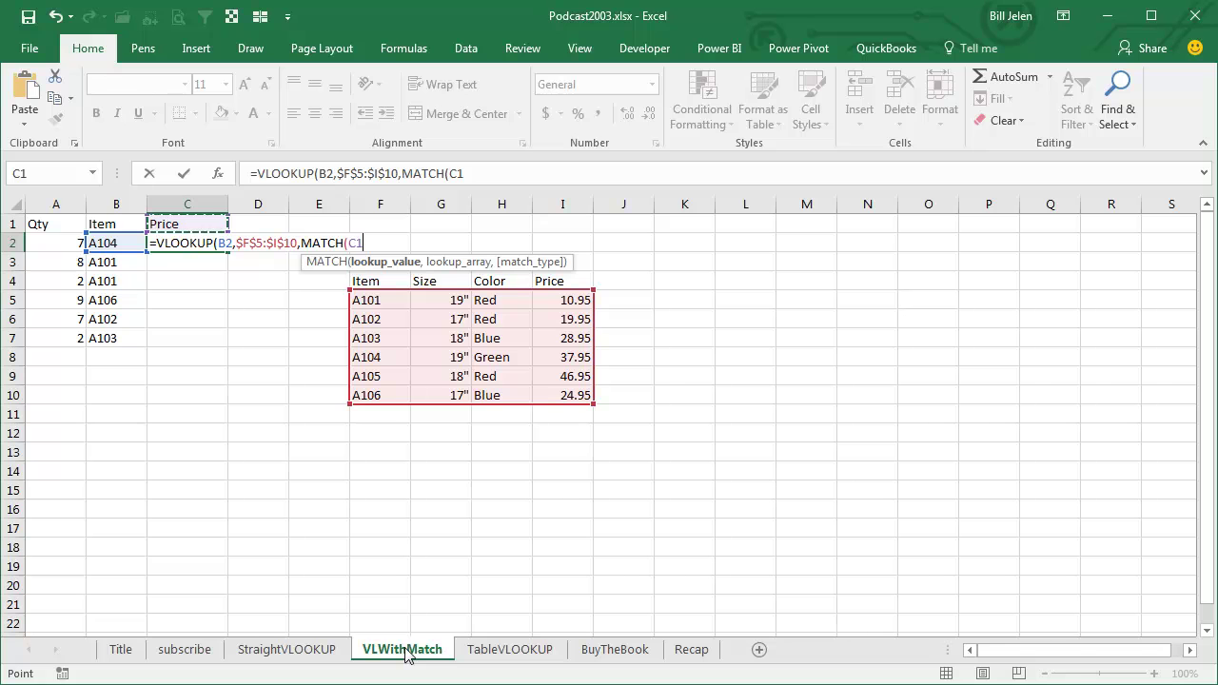
pyautogui.press('F4')
pyautogui.press('F4')
pyautogui.press('F8')
pyautogui.press('Down')
pyautogui.press('Down')
pyautogui.press('Down')
pyautogui.press('Right')
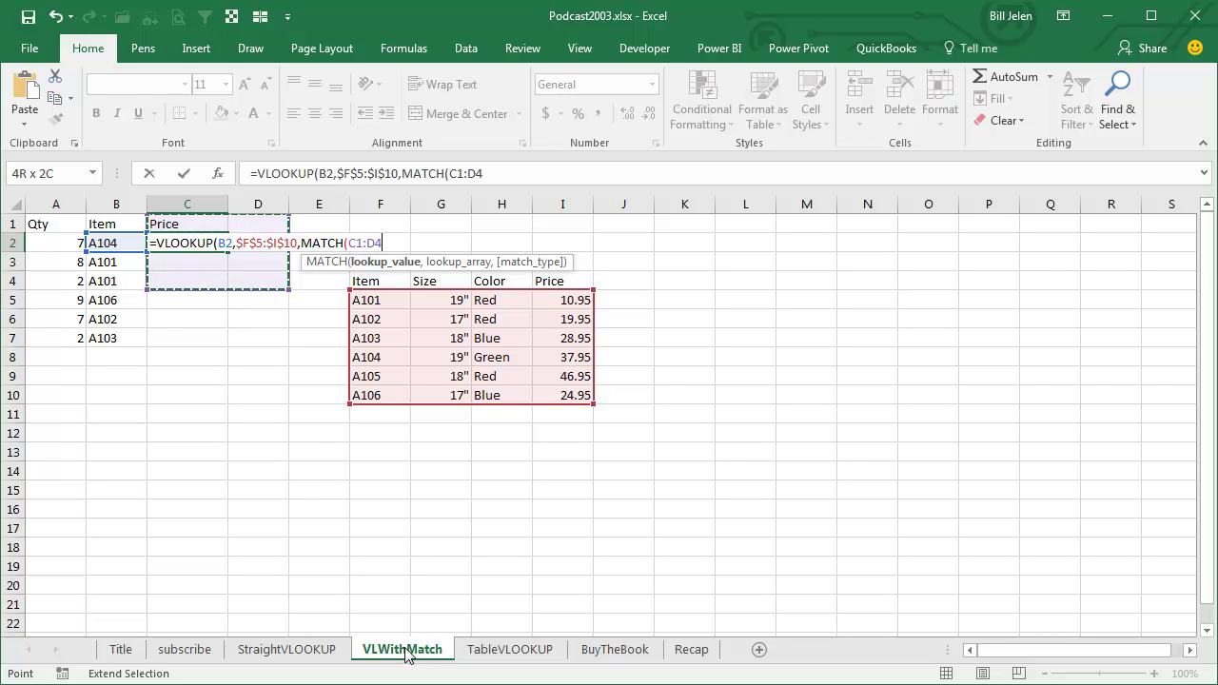
pyautogui.press('Right')
pyautogui.press('BackSpace')
pyautogui.press('BackSpace')
pyautogui.press('BackSpace')
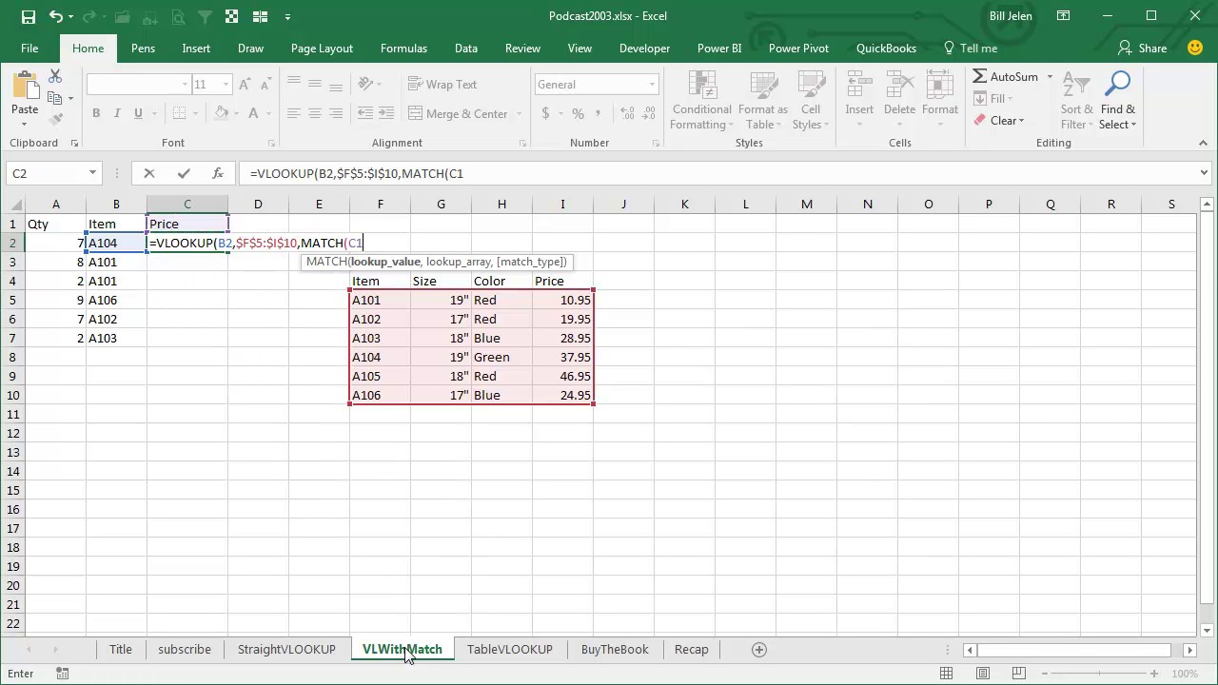
pyautogui.press('F4')
pyautogui.press('F4')
# - Match against $F$4:$I$4 with 0 and FALSE, then fill the formula down to C7
pyautogui.write(',')
pyautogui.press('Down')
pyautogui.press('Down')
pyautogui.press('Right')
pyautogui.press('Right')
pyautogui.press('Right')
pyautogui.hotkey('ctrl', 'shift', 'Right')
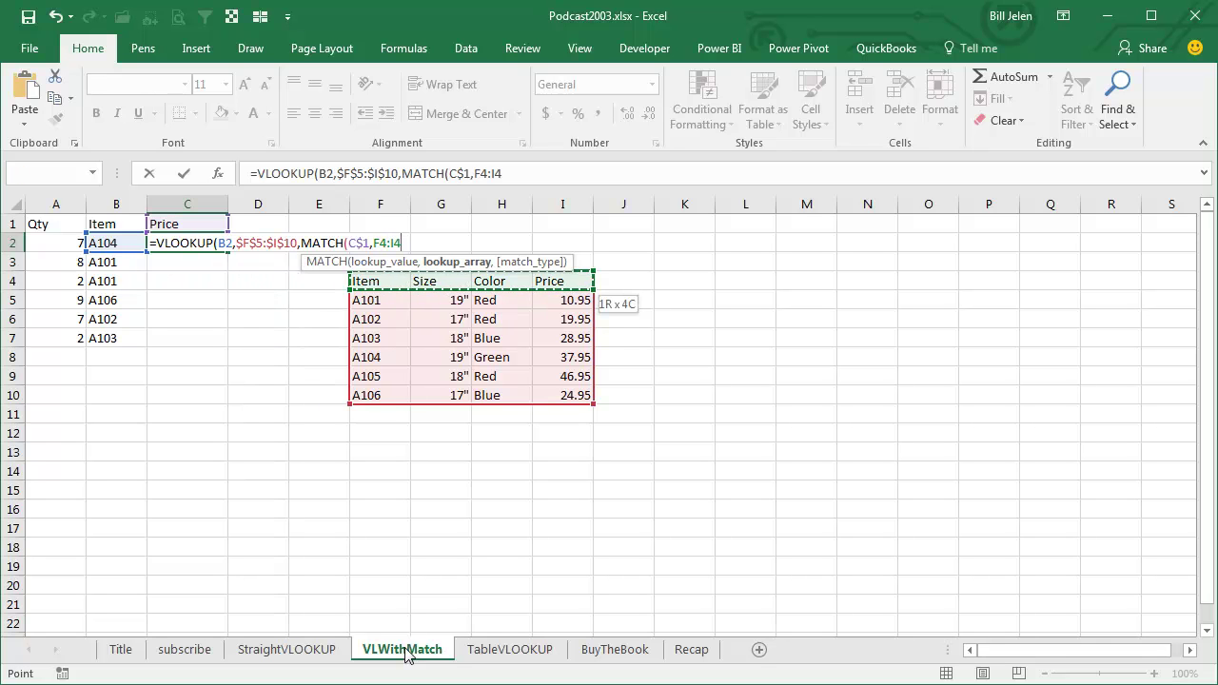
pyautogui.press('F4')
pyautogui.write(',0)')
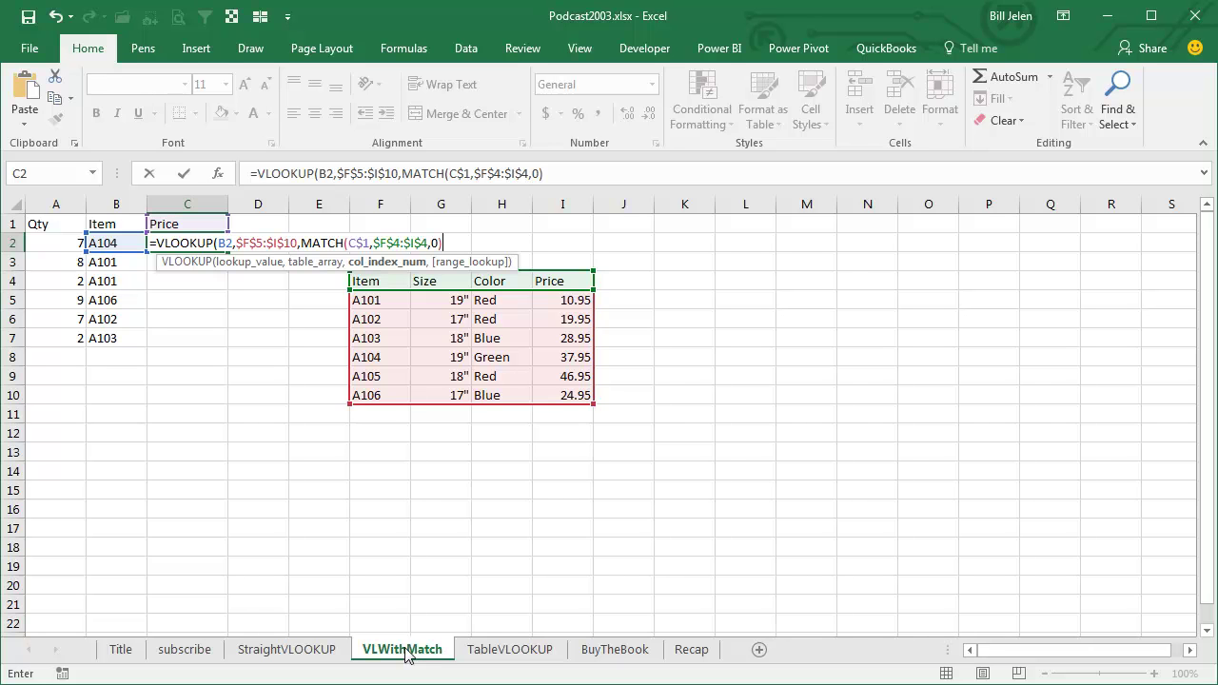
pyautogui.write(',False)')
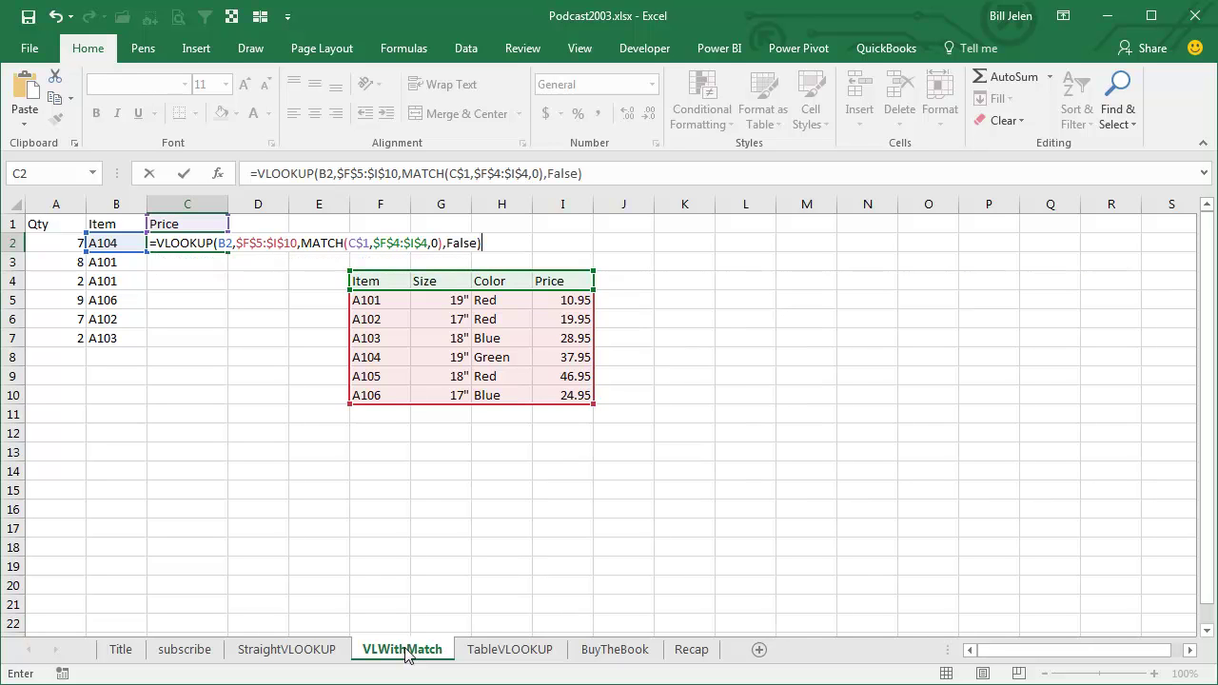
pyautogui.hotkey('ctrl', 'Return')
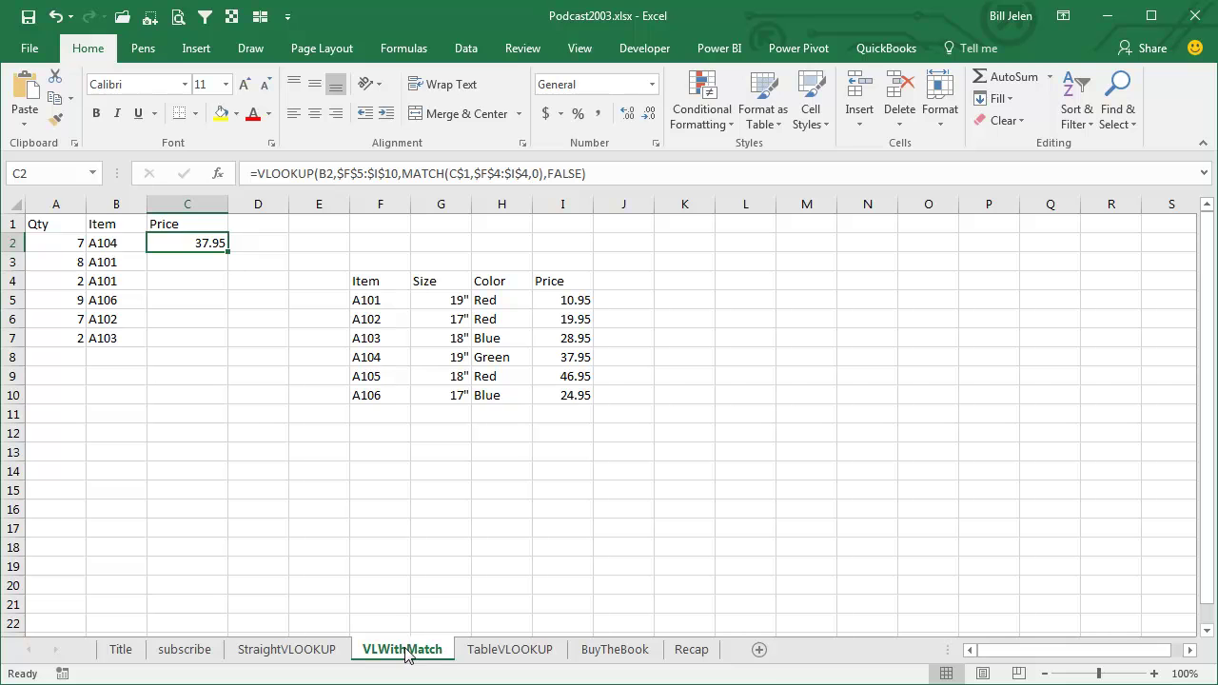
pyautogui.doubleClick(228, 252)
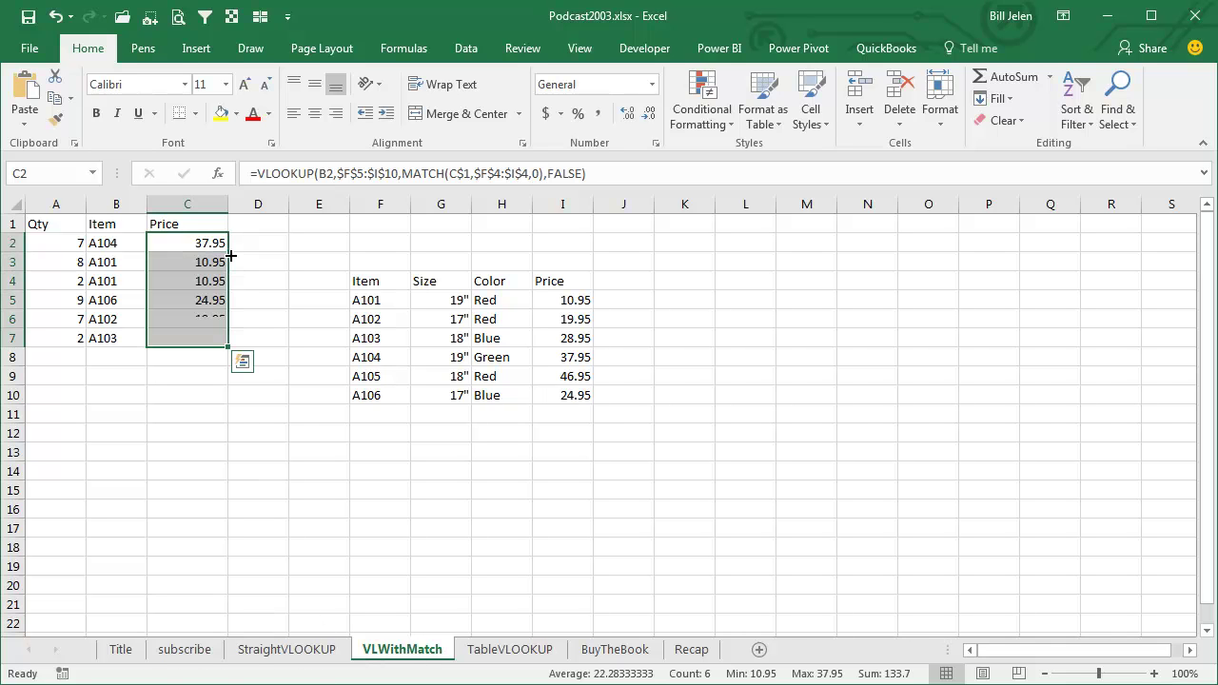
# - Insert an empty column at G4 in the lookup table, confirm prices hold, then open TableVLOOKUP
pyautogui.click(431, 280)
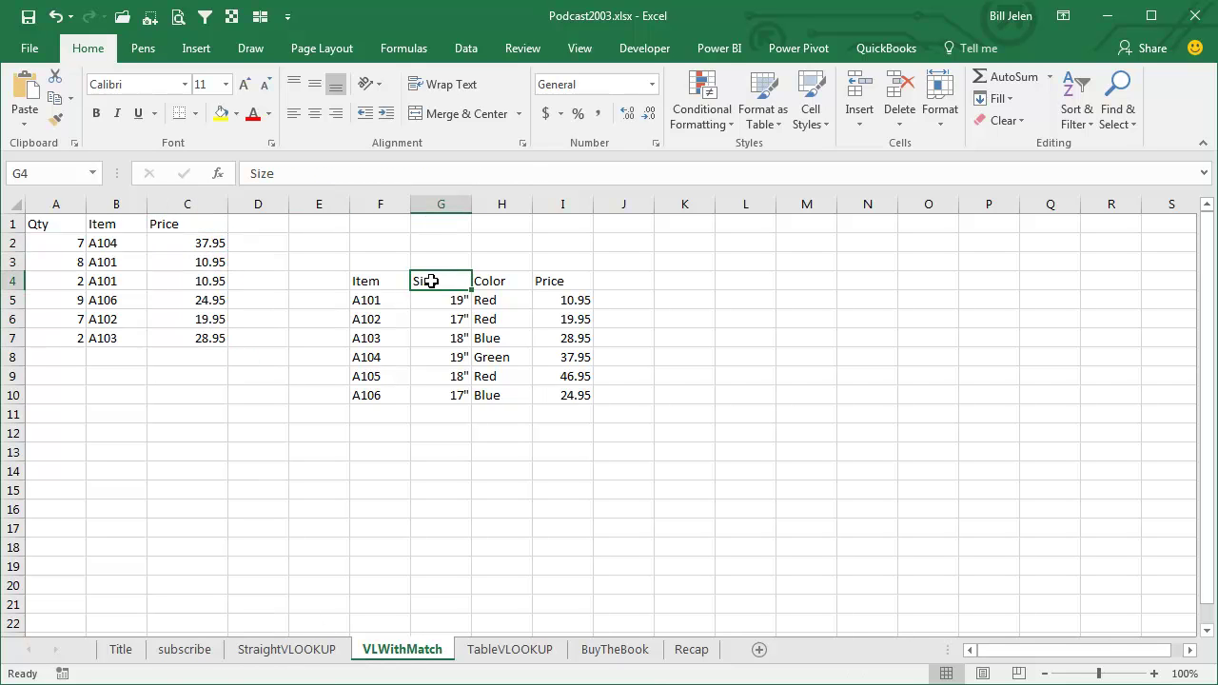
pyautogui.hotkey('alt', 'i')
pyautogui.press('c')
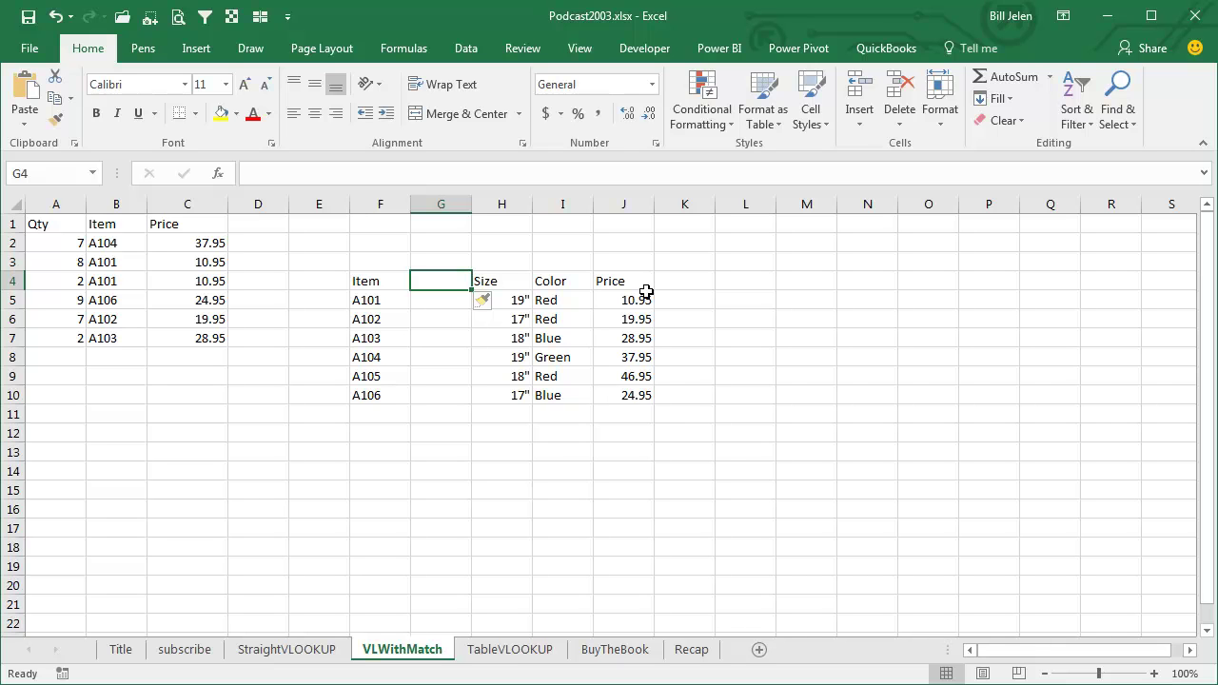
pyautogui.click(520, 651)
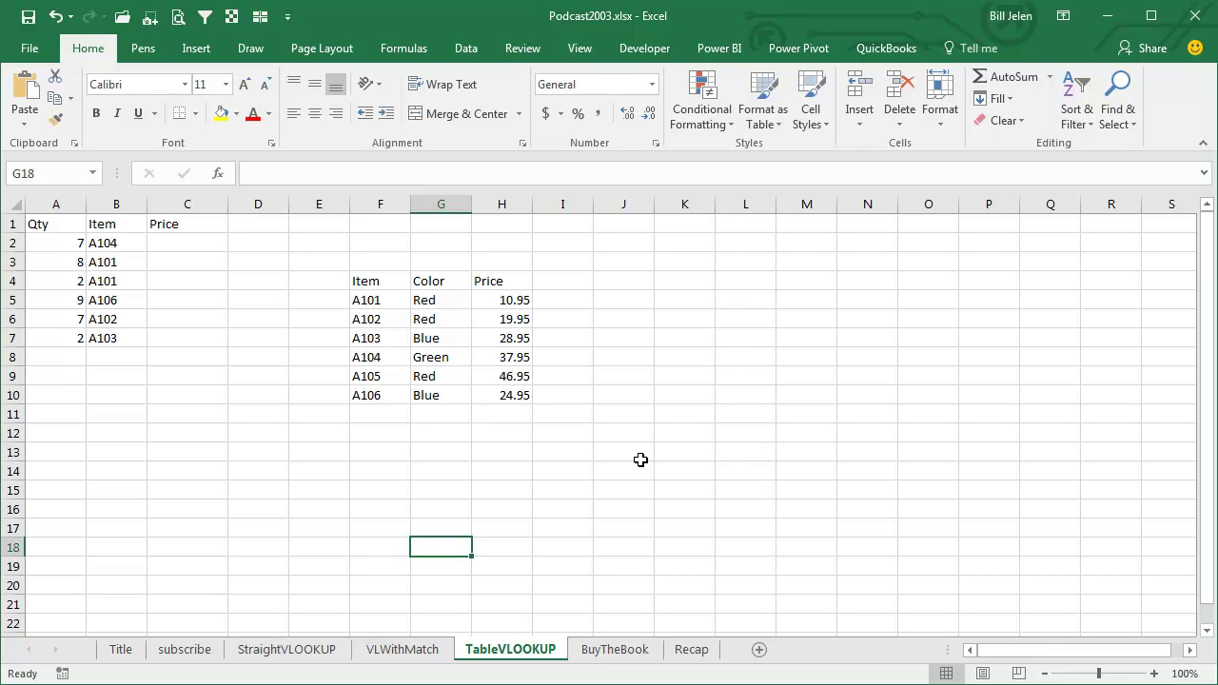
# - Convert the range F4:H10 into a table named ProductTable
pyautogui.click(380, 281)
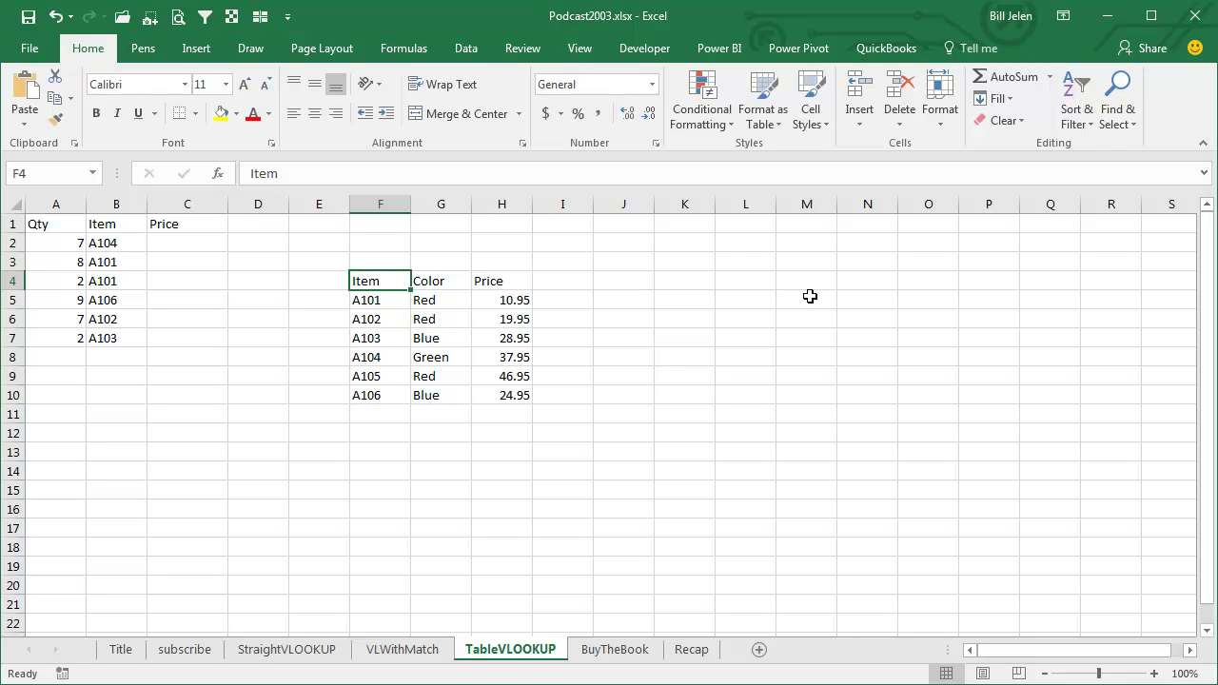
pyautogui.hotkey('ctrl', 't')
pyautogui.click(599, 351)
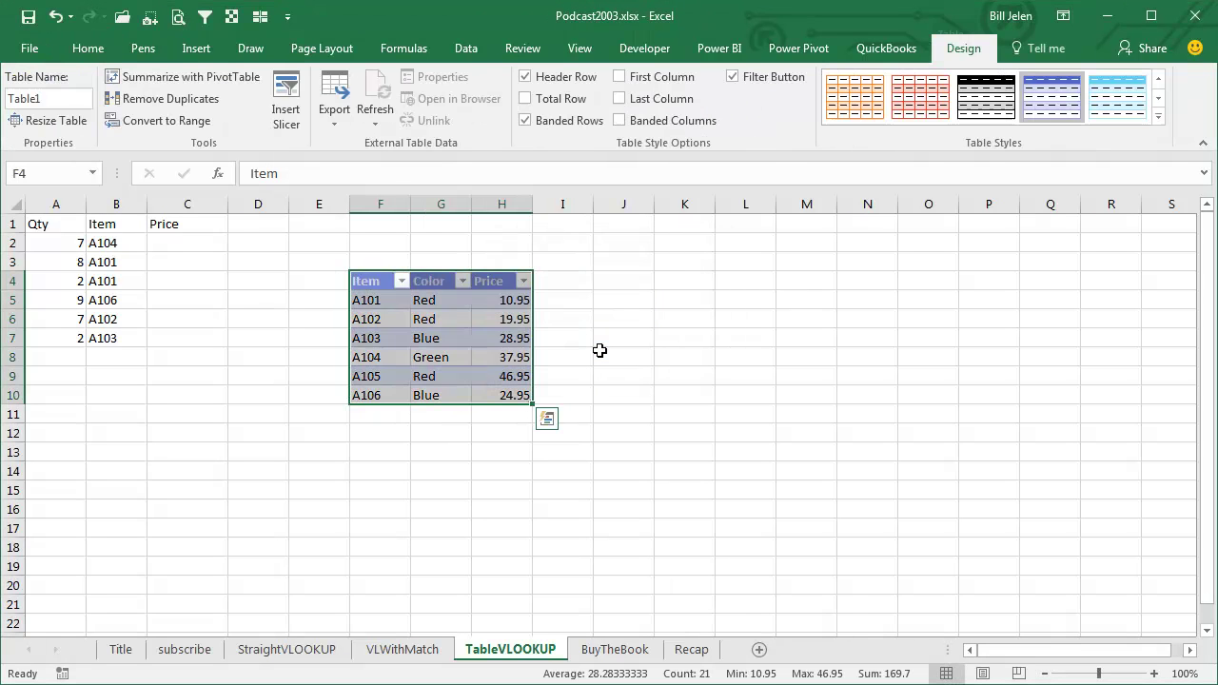
pyautogui.click(58, 100)
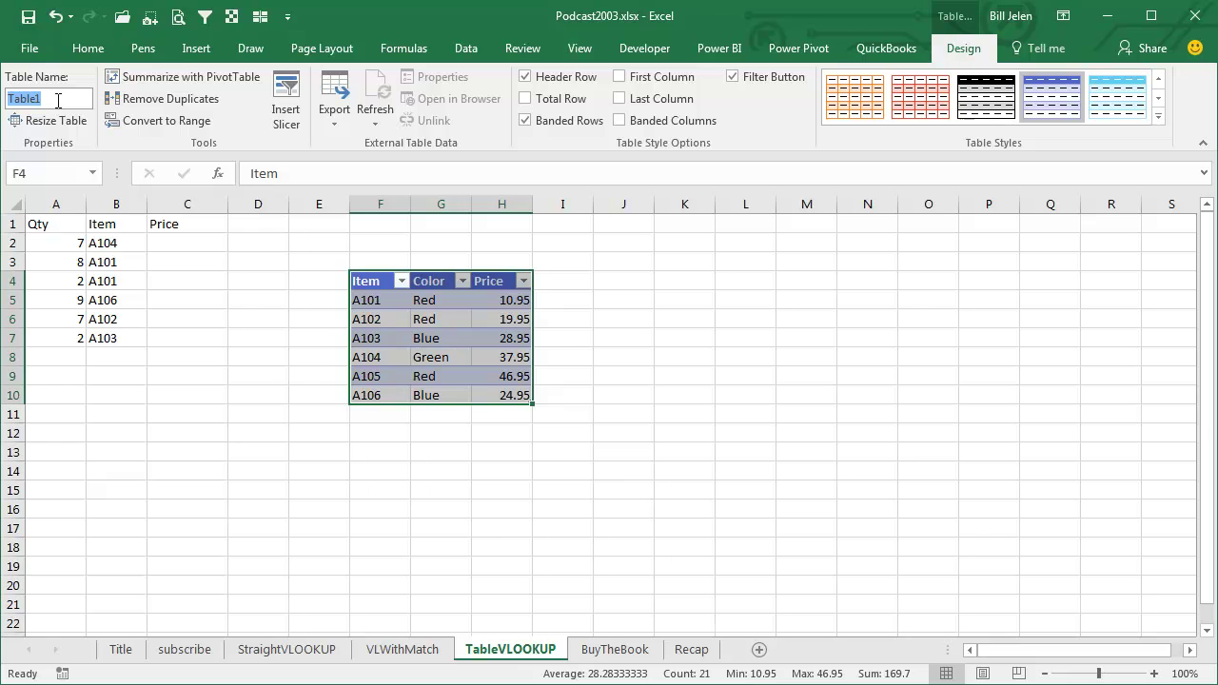
pyautogui.write('ProductTable')
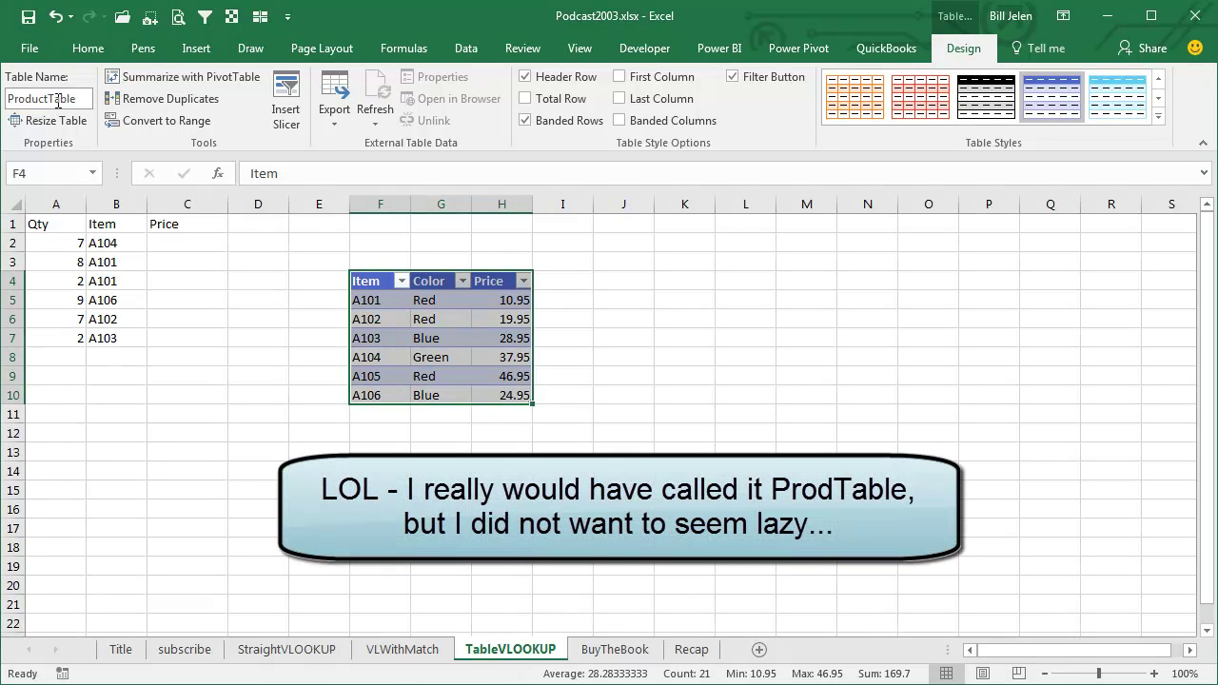
pyautogui.press('Return')
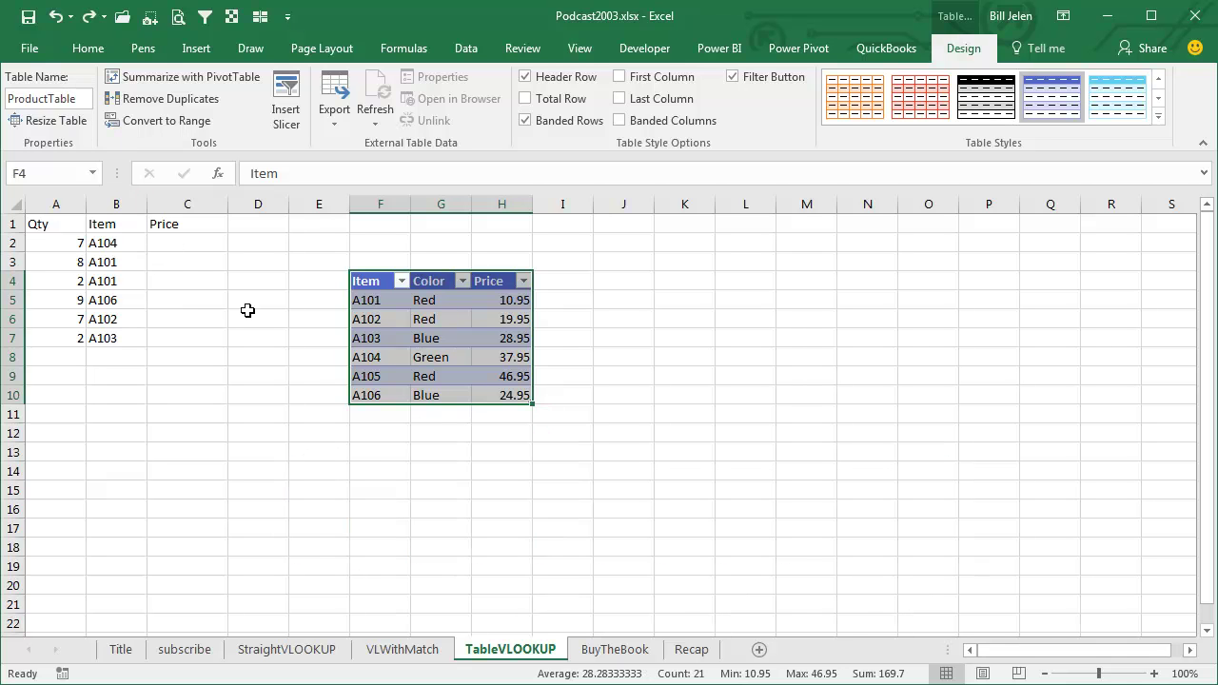
pyautogui.click(190, 244)
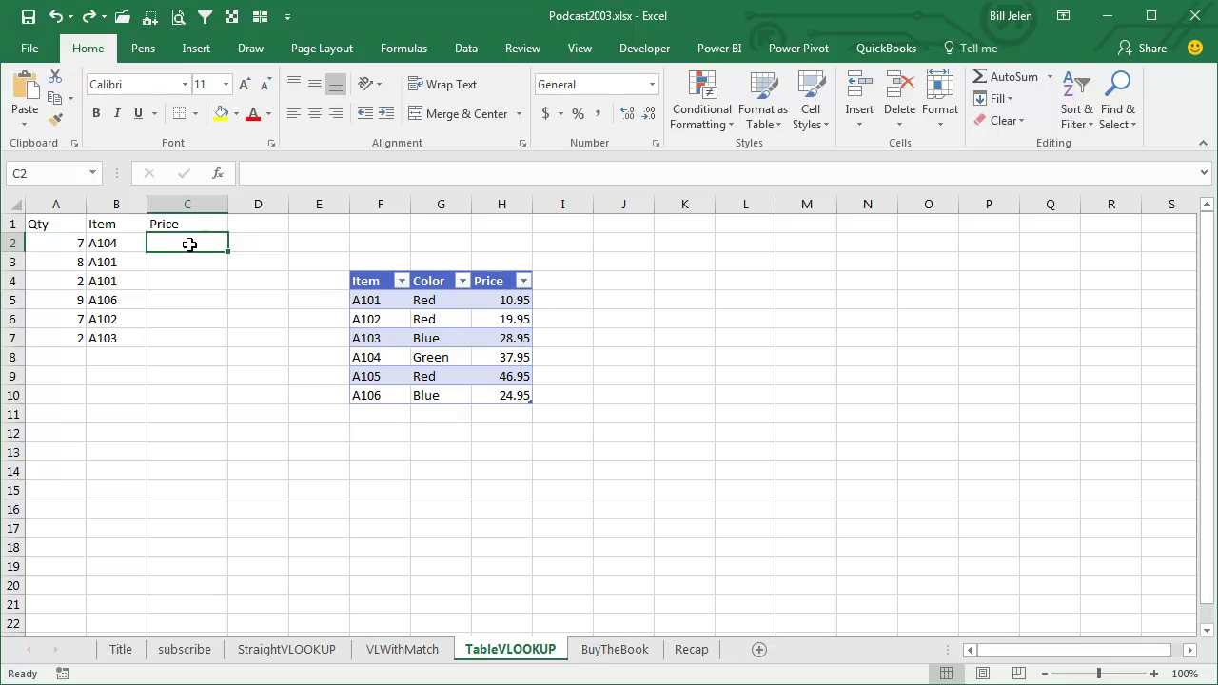
# - Enter =INDEX(ProductTable[Price],MATCH(B2,ProductTable[Item],0)) in C2 and copy it down to C7
pyautogui.write('=')
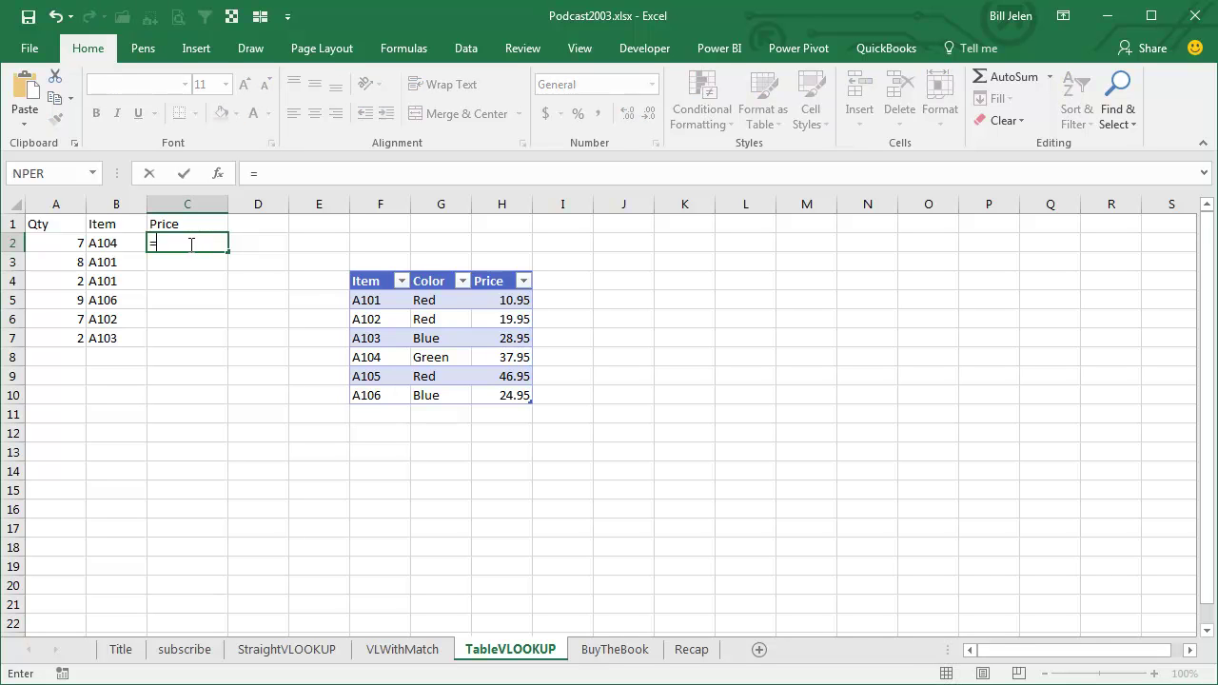
pyautogui.write('INDEX(')
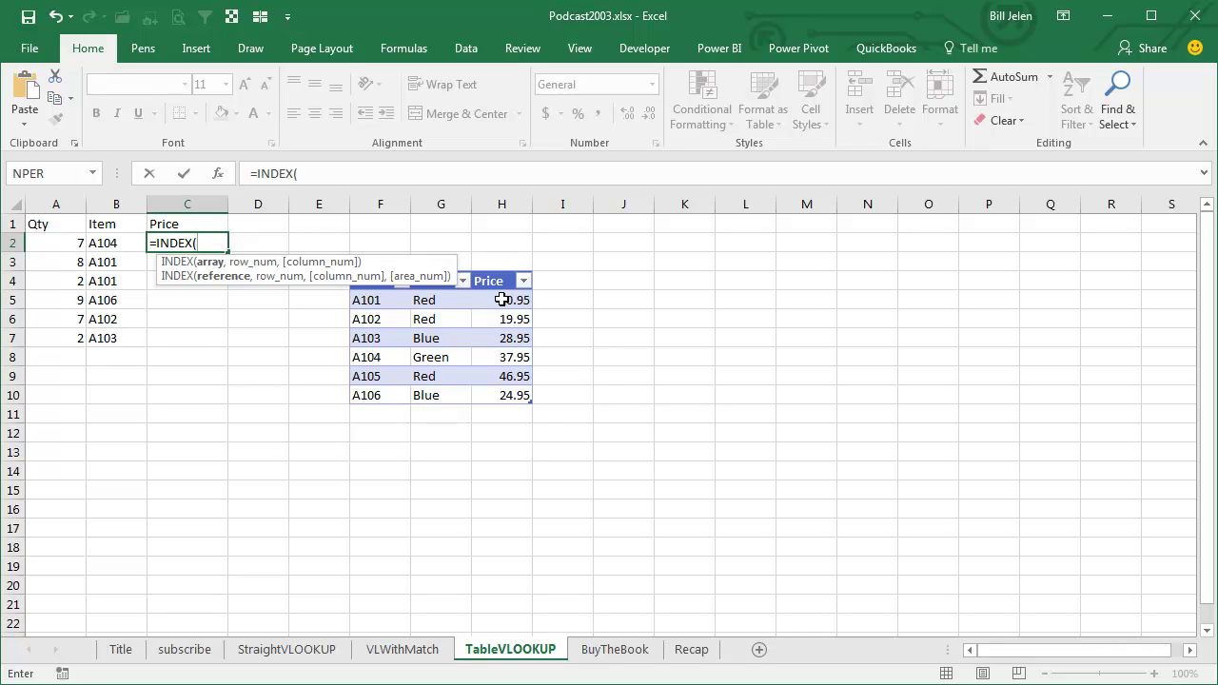
pyautogui.moveTo(502, 300); pyautogui.dragTo(501, 395)
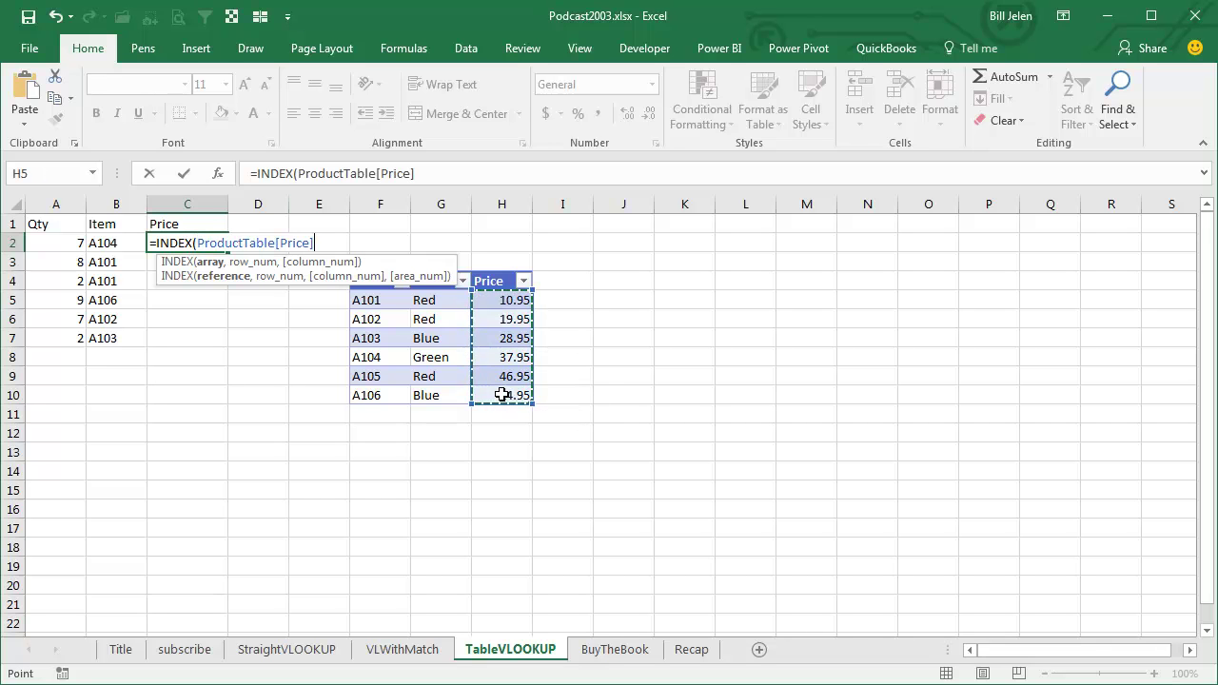
pyautogui.write(',')
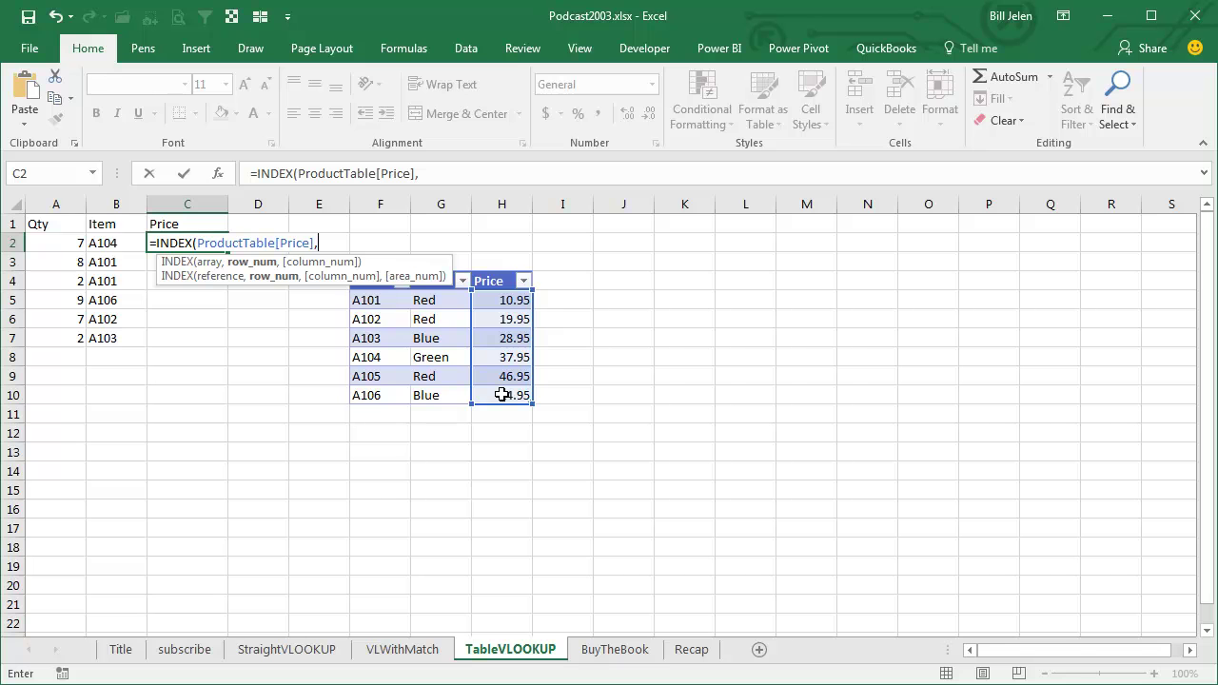
pyautogui.write('MATCH(')
pyautogui.press('Left')
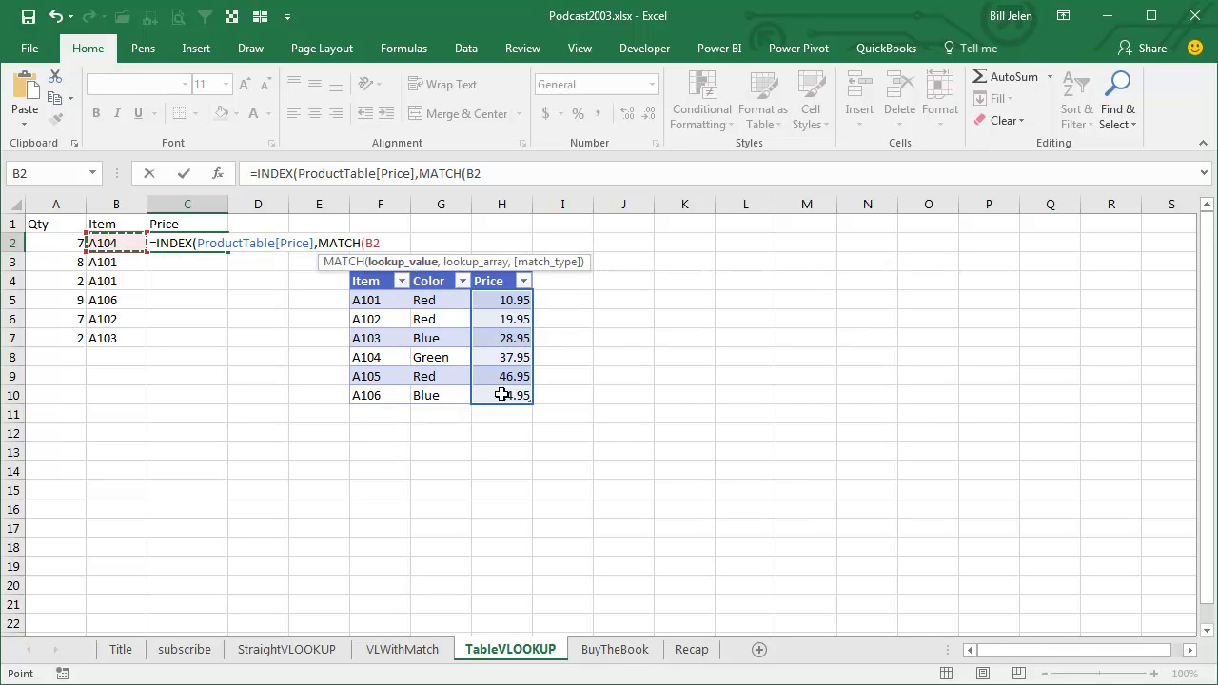
pyautogui.write(',')
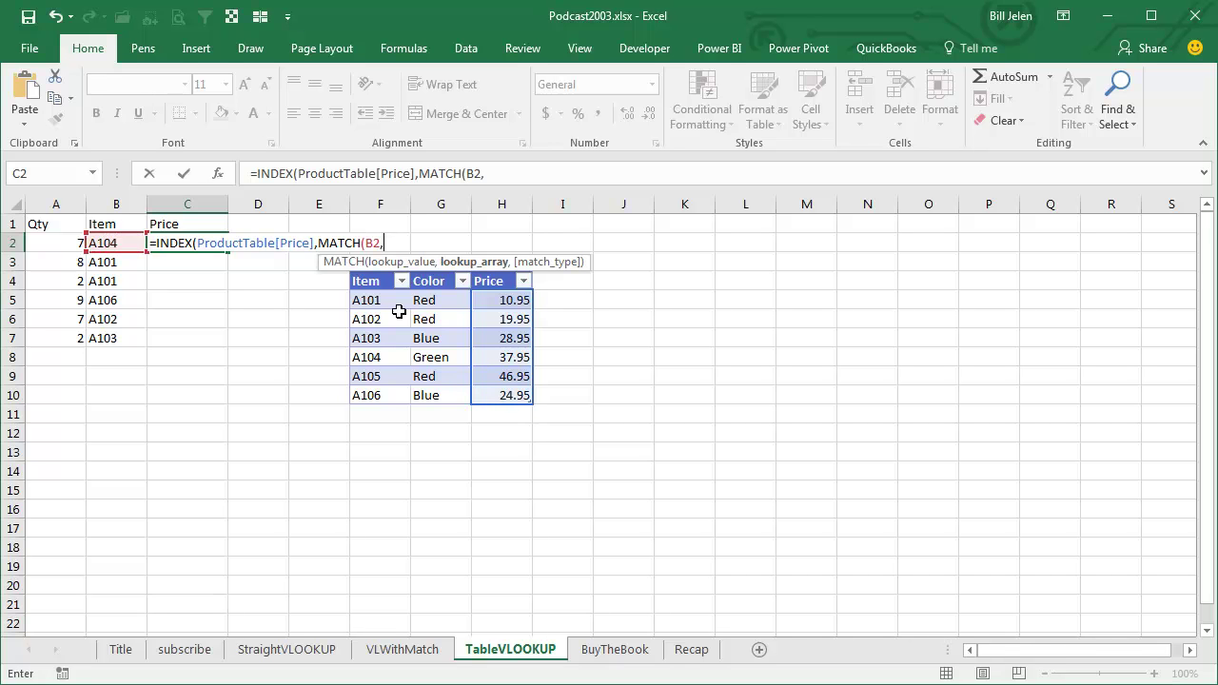
pyautogui.moveTo(379, 299); pyautogui.dragTo(378, 395)
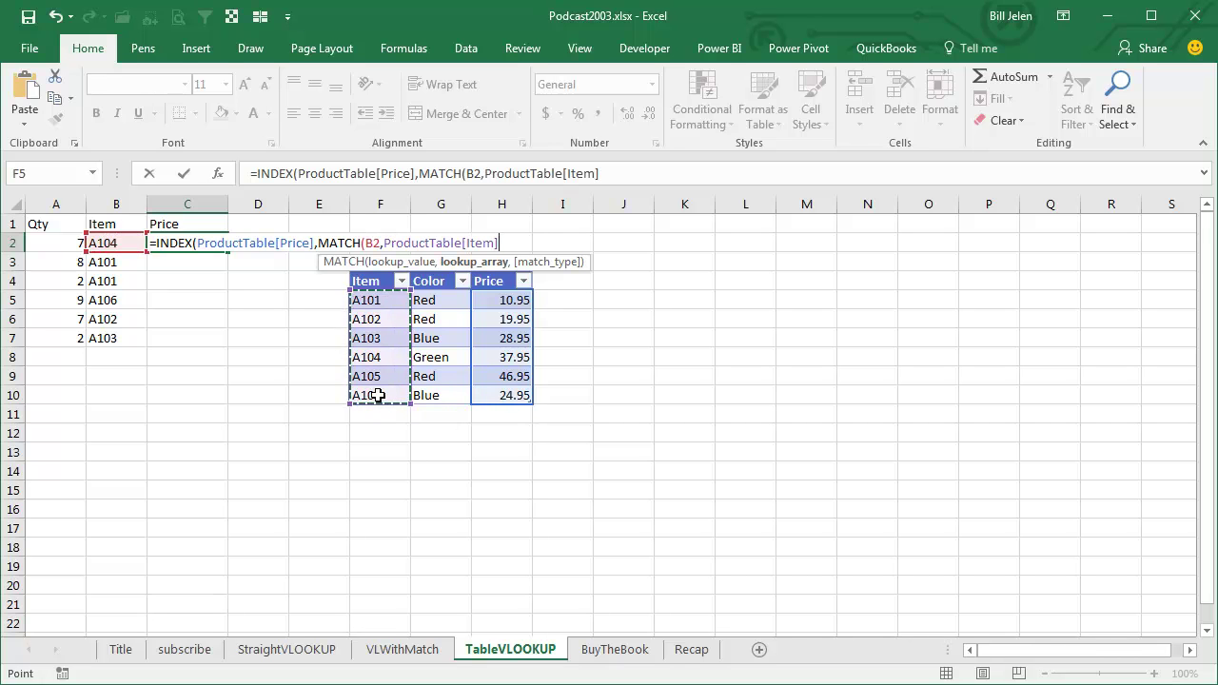
pyautogui.write(',0')
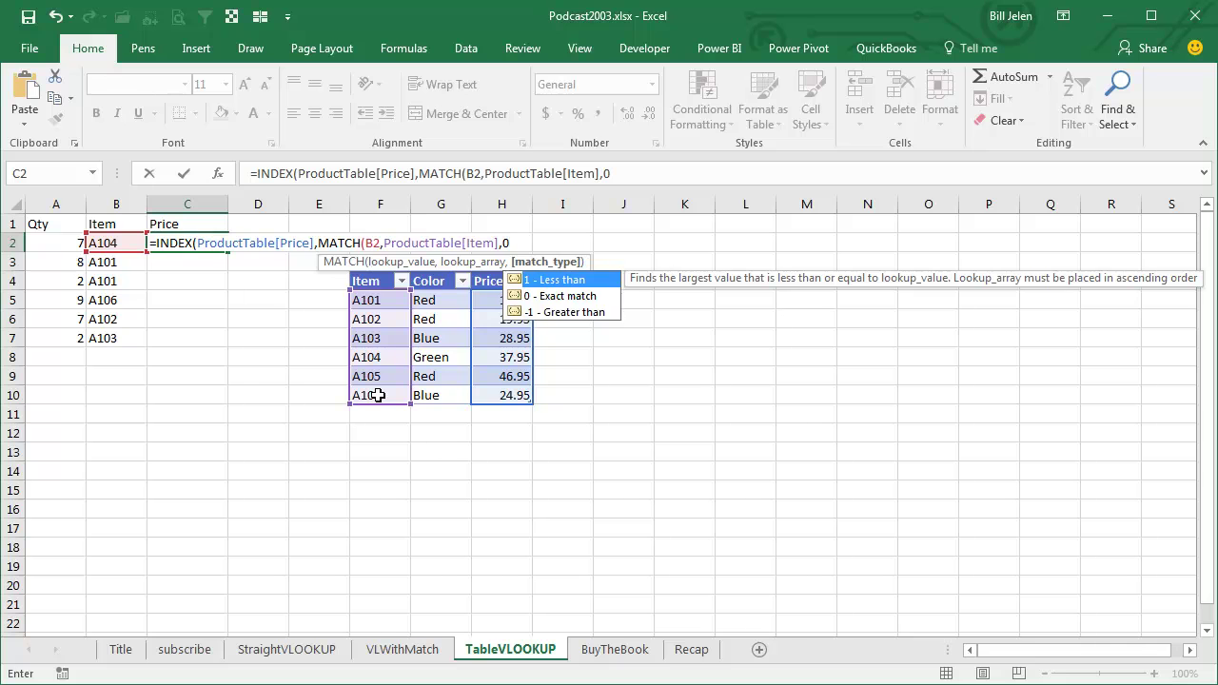
pyautogui.write('))')
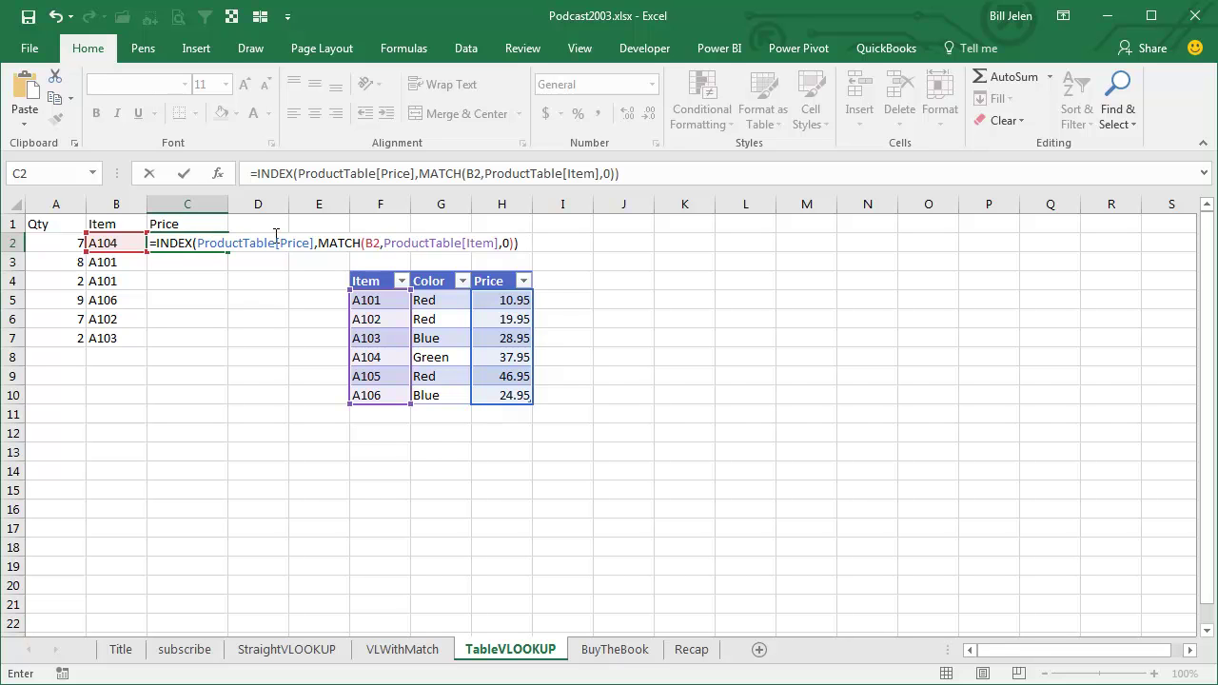
pyautogui.press('Return')
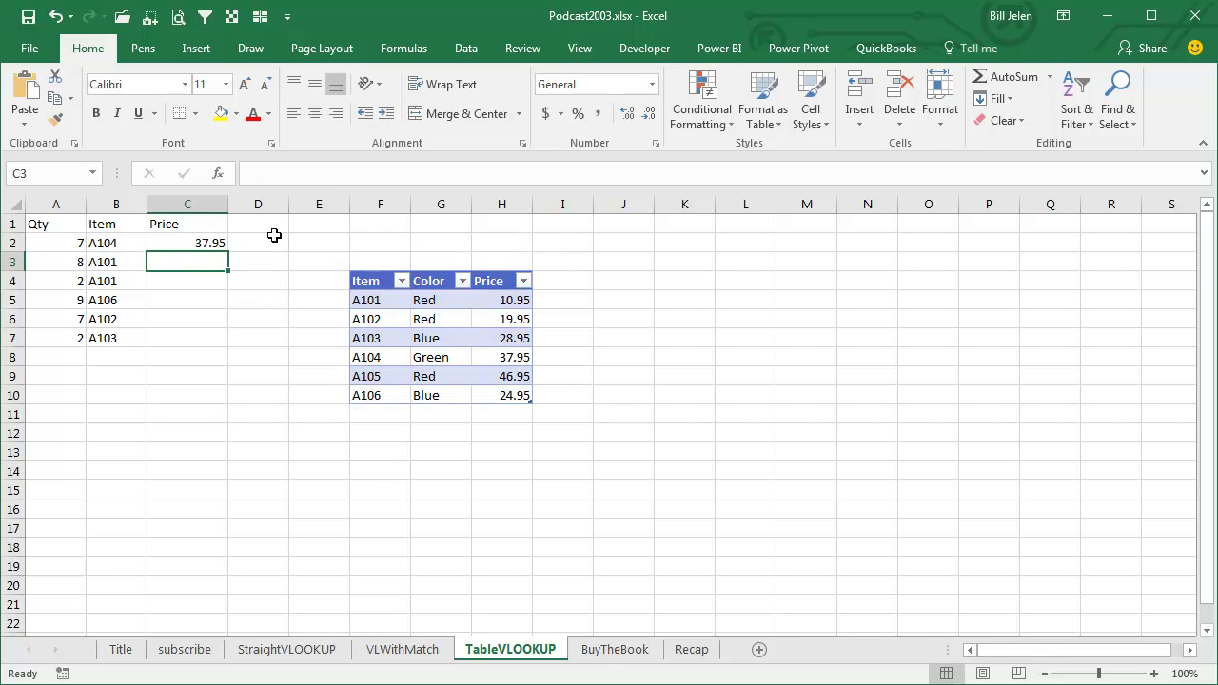
pyautogui.click(217, 246)
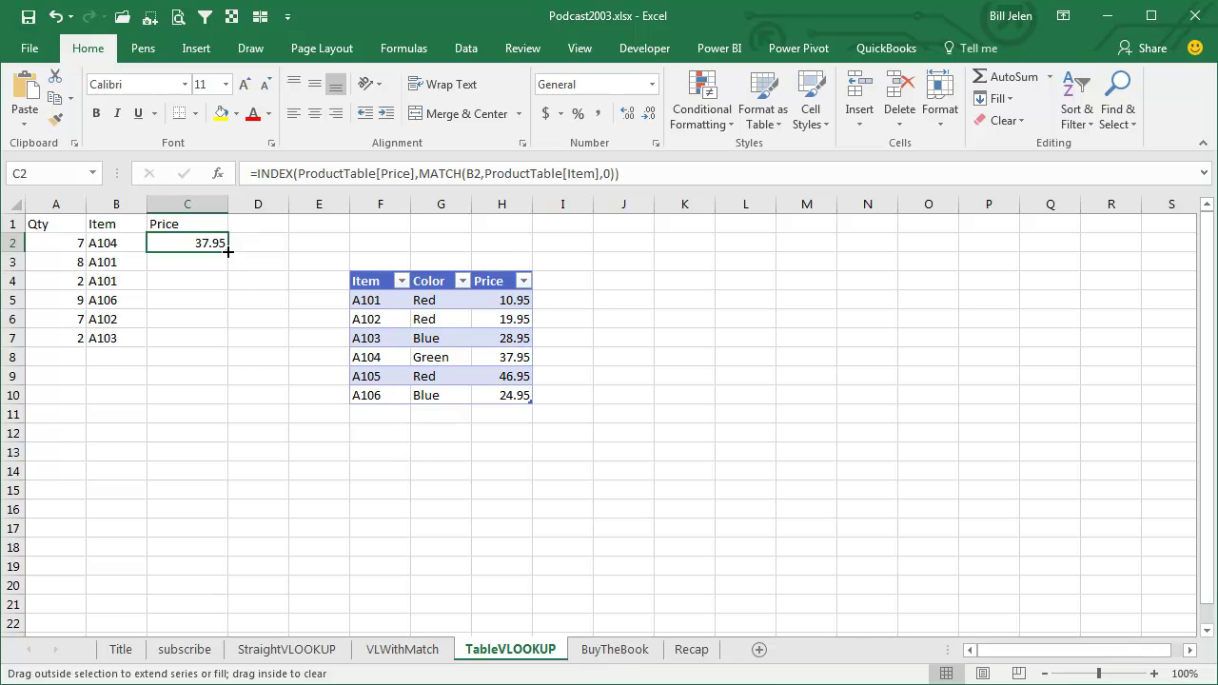
pyautogui.doubleClick(226, 249)
# - Insert a Size column into ProductTable and check that C2 still returns the price
pyautogui.click(445, 282)
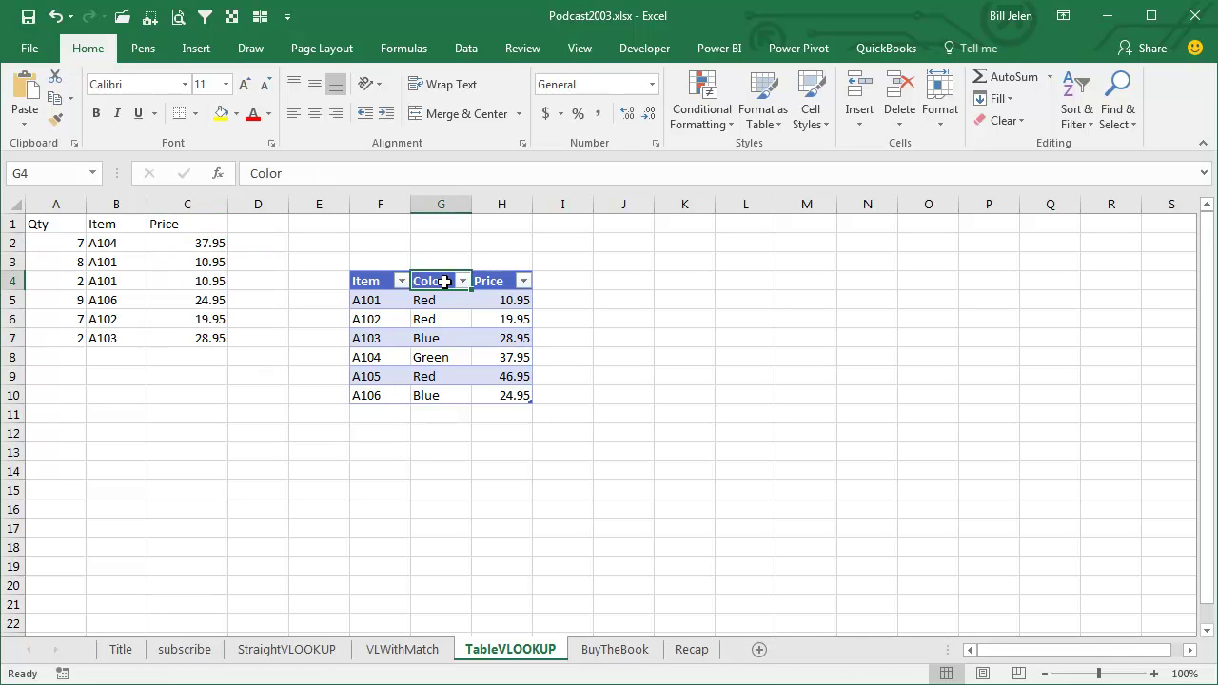
pyautogui.hotkey('alt', 'i')
pyautogui.write('c')
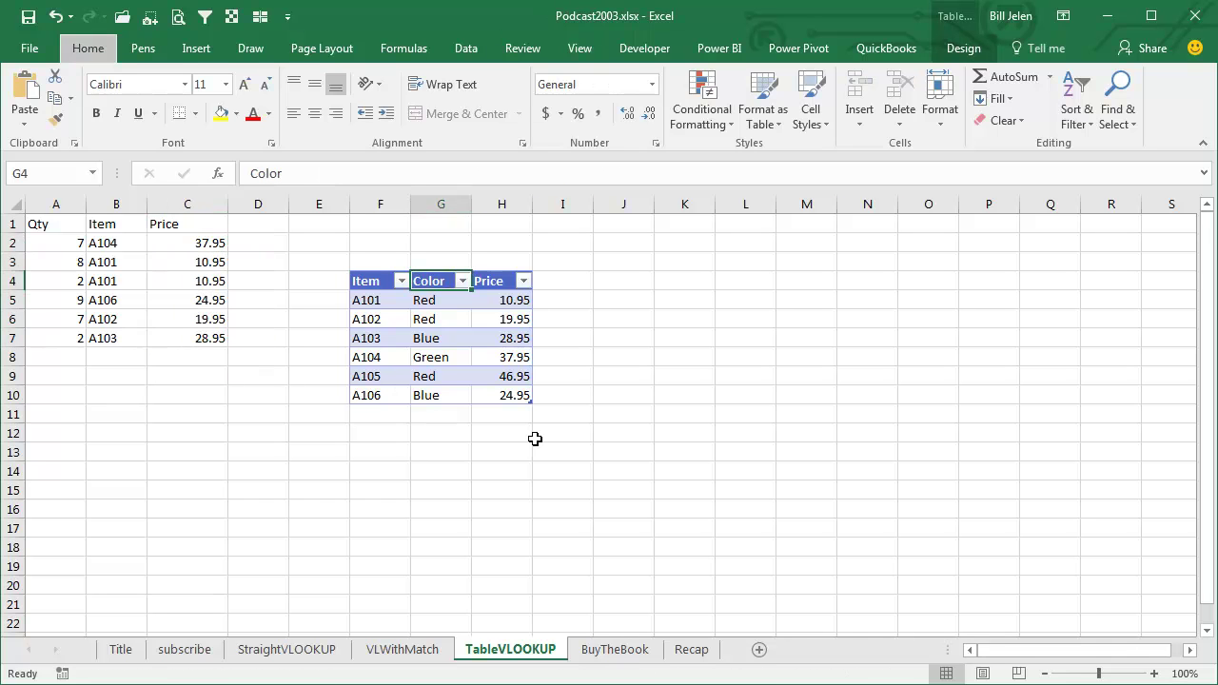
pyautogui.write('Size')
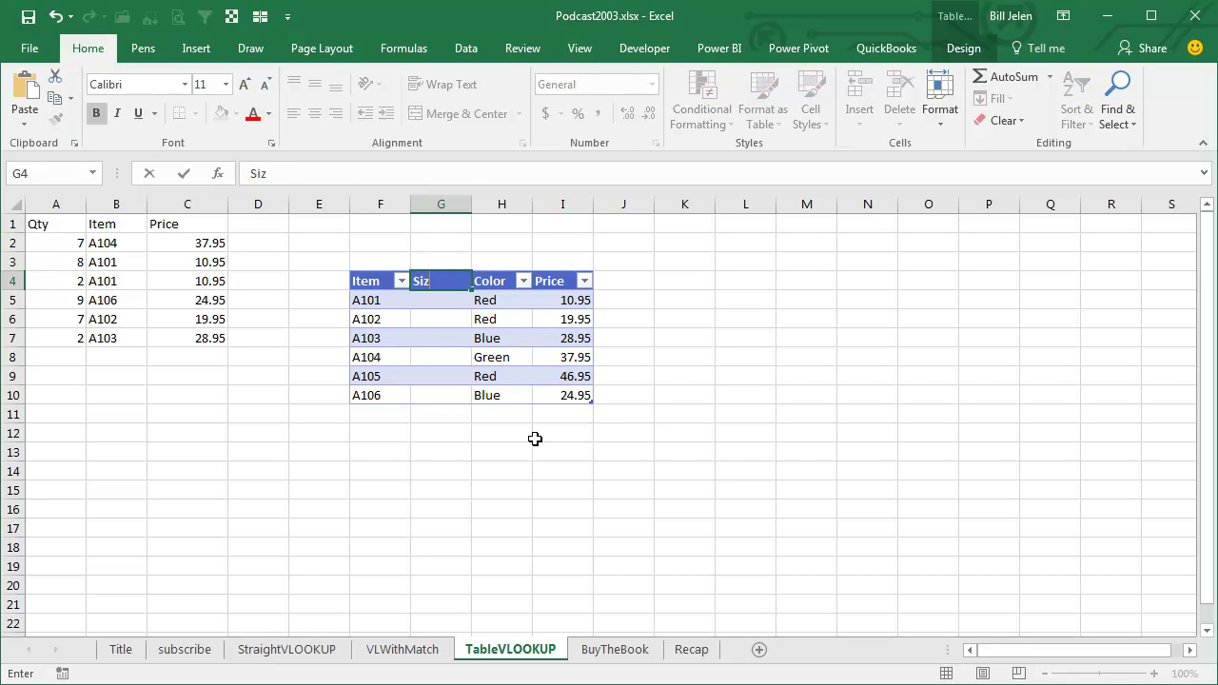
pyautogui.press('Return')
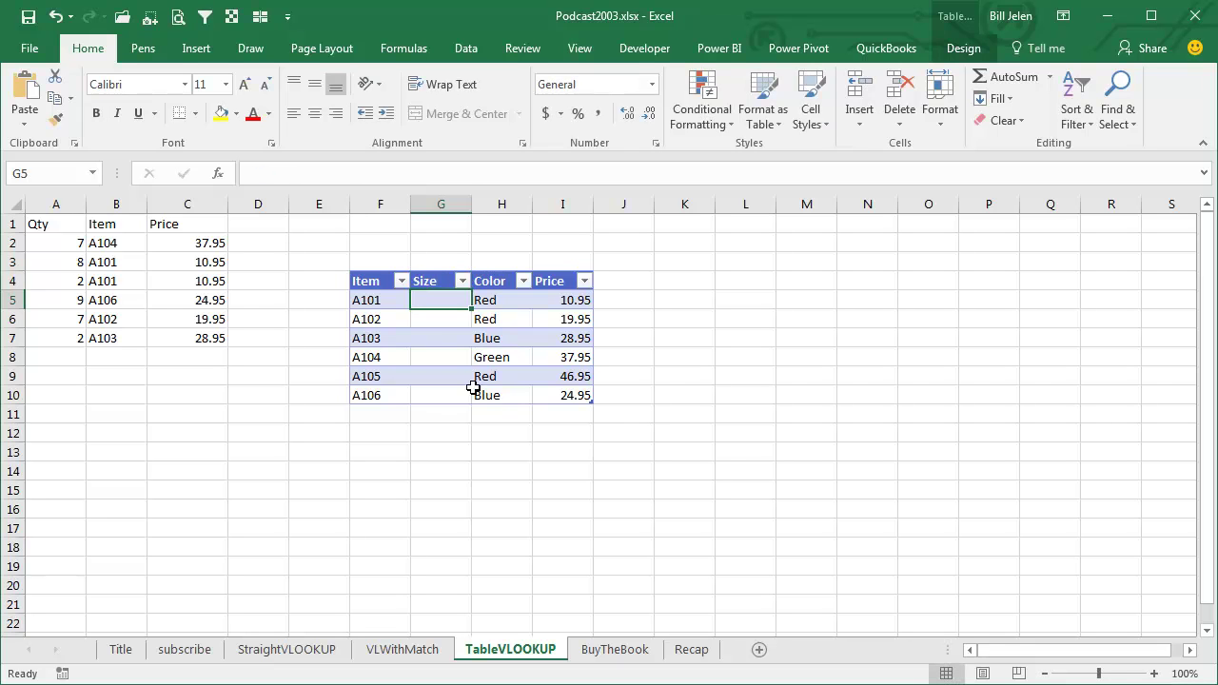
pyautogui.click(209, 246)
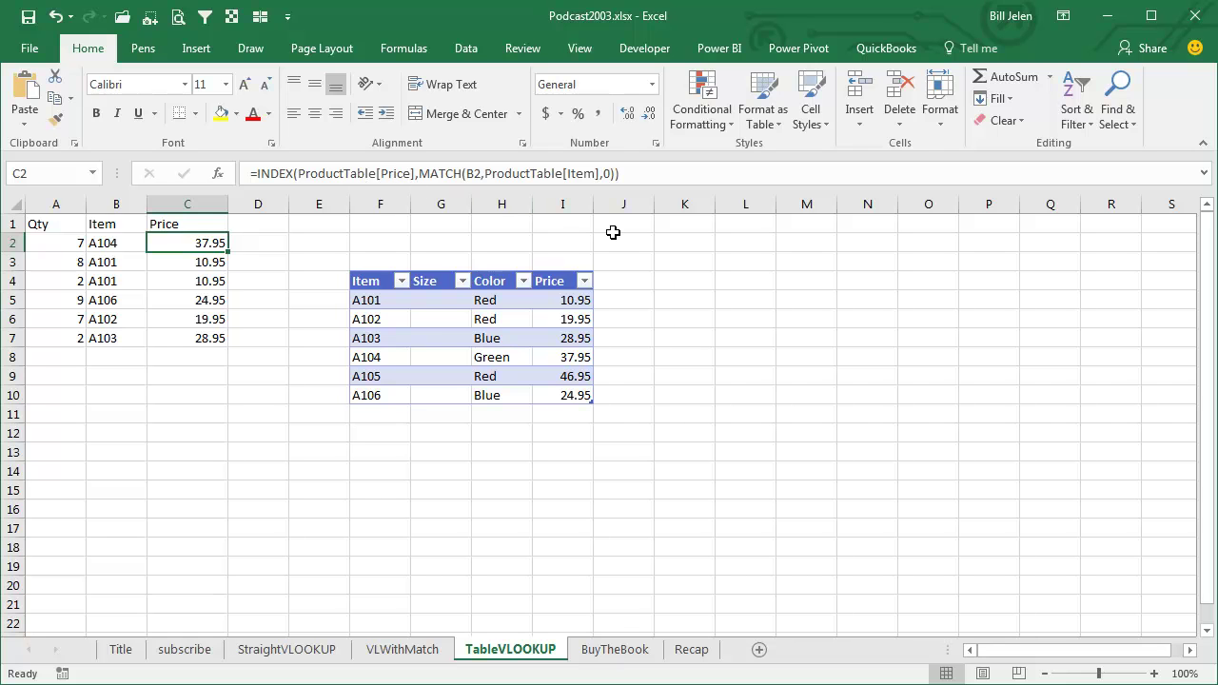
# - Rename the Price header to ListPrice, verify C2's formula updated, then go to BuyTheBook
pyautogui.click(555, 278)
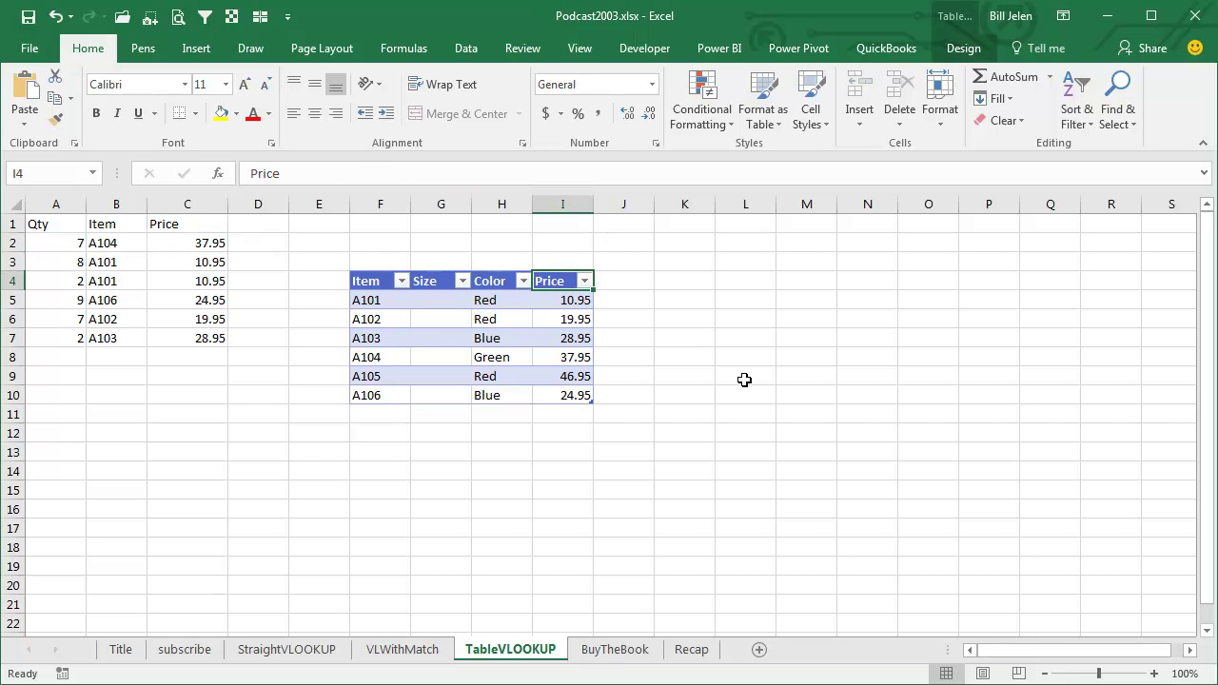
pyautogui.write('tPrice')
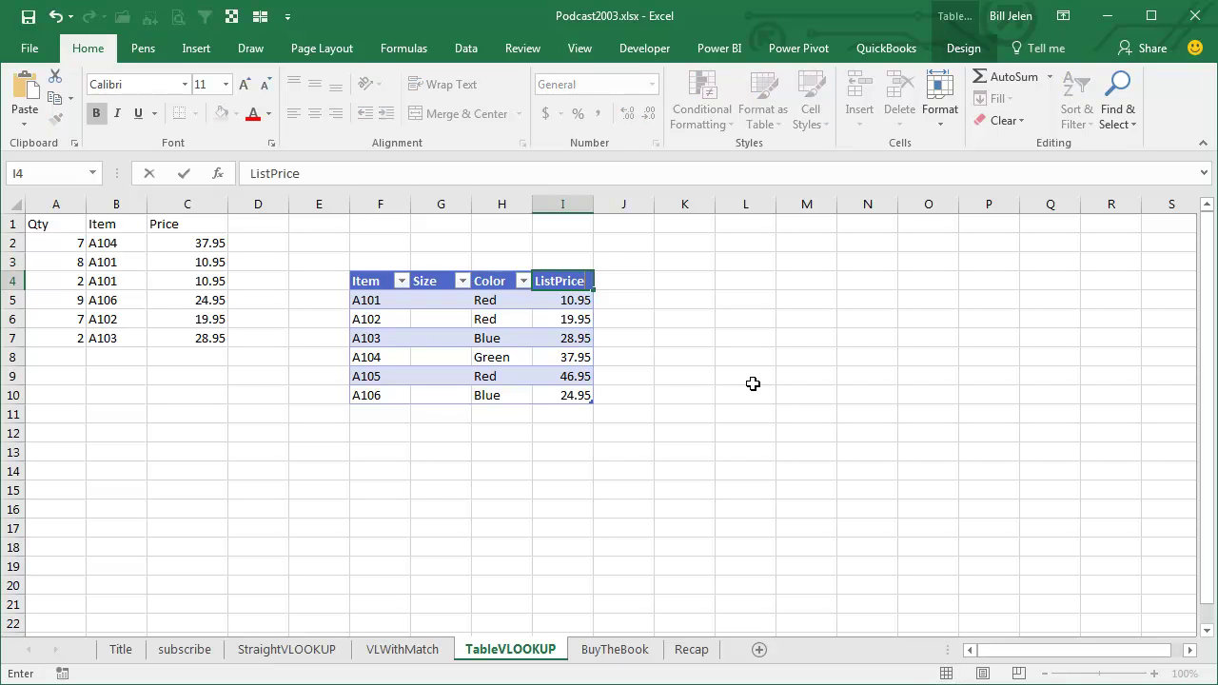
pyautogui.press('Return')
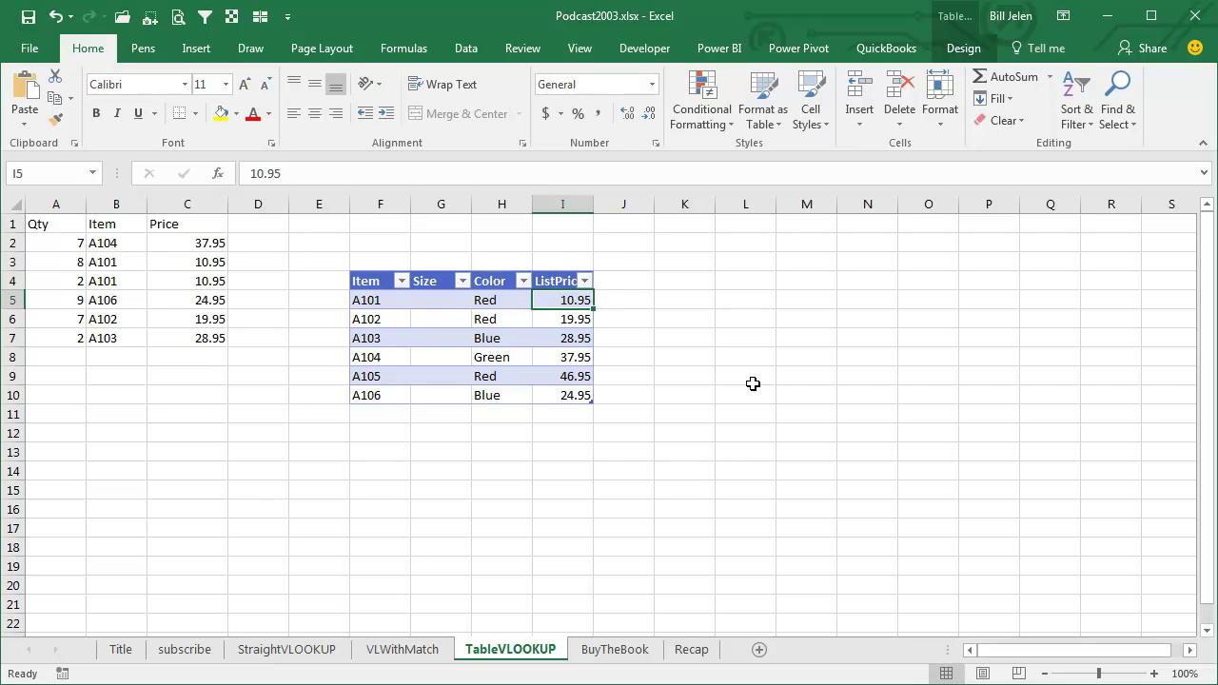
pyautogui.click(218, 243)
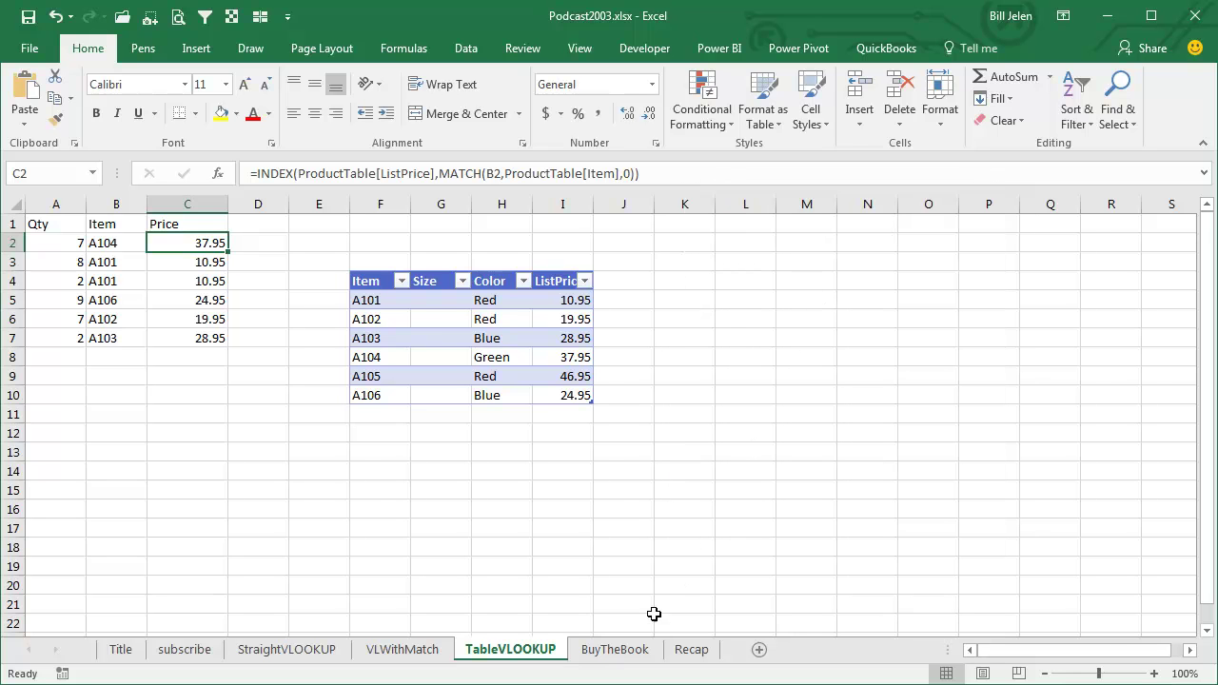
pyautogui.click(615, 649)
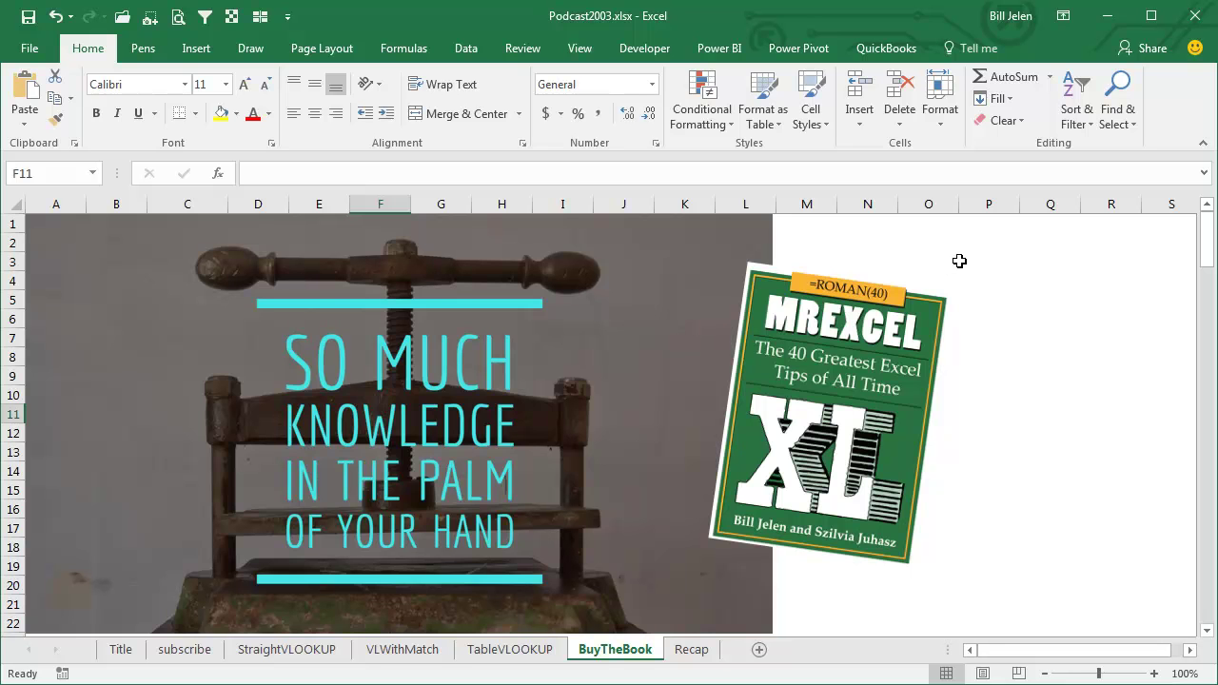
# - Show the Recap sheet summarising the VLOOKUP, MATCH and structured-table tips
pyautogui.click(691, 649)
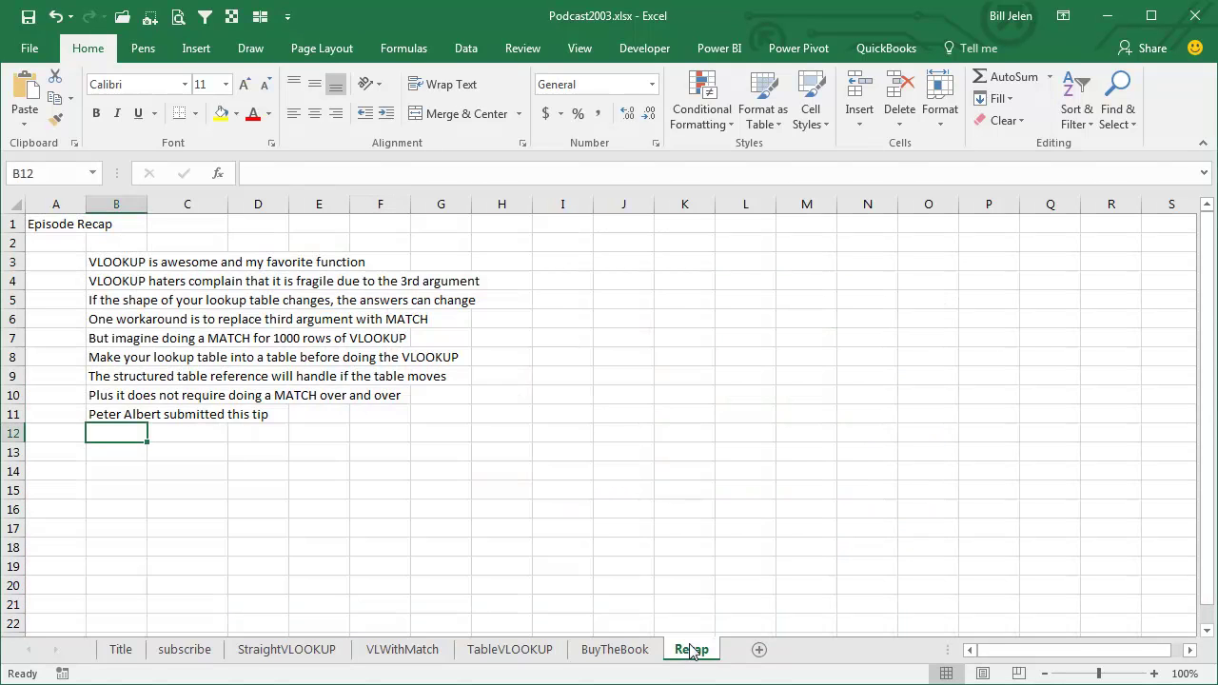